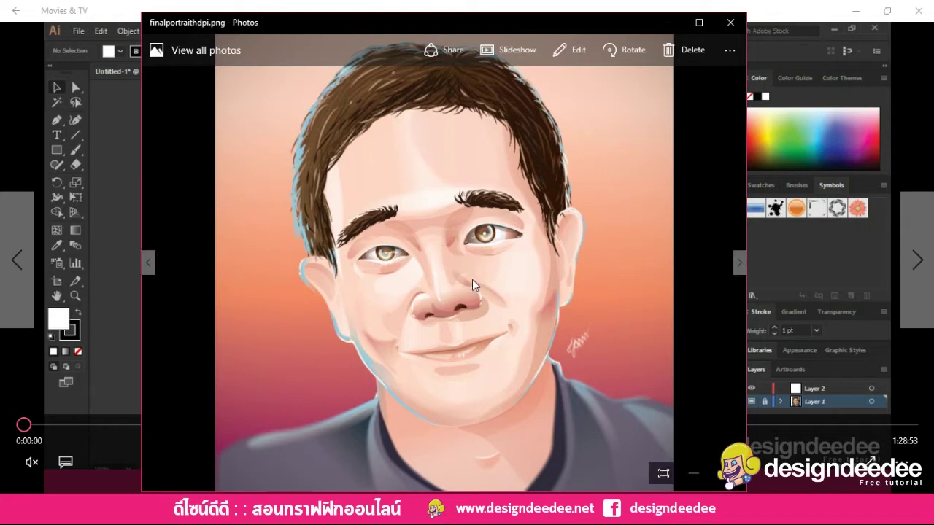
# Maximize Photos, zoom into finalportraithdpi.png, and pan around the hair and face up close
pyautogui.click(696, 24)
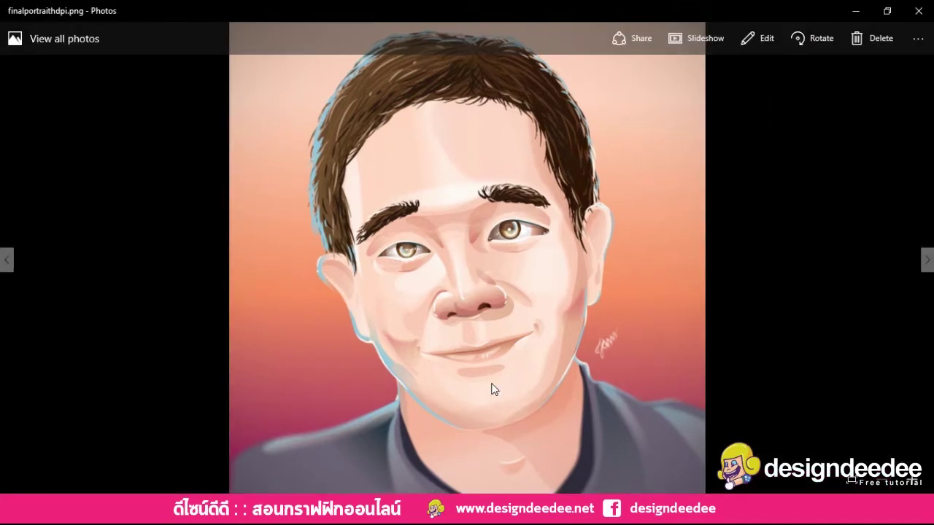
pyautogui.click(919, 483)
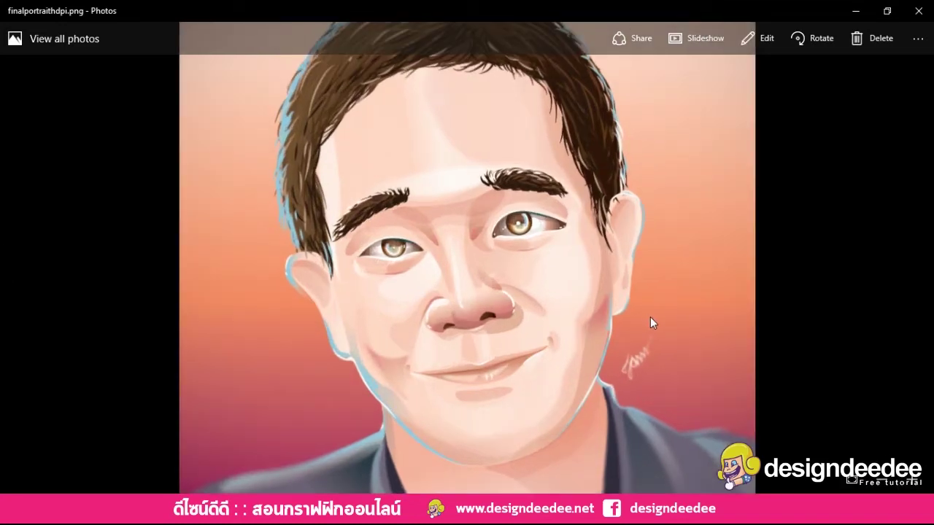
pyautogui.moveTo(602, 296); pyautogui.dragTo(612, 326)
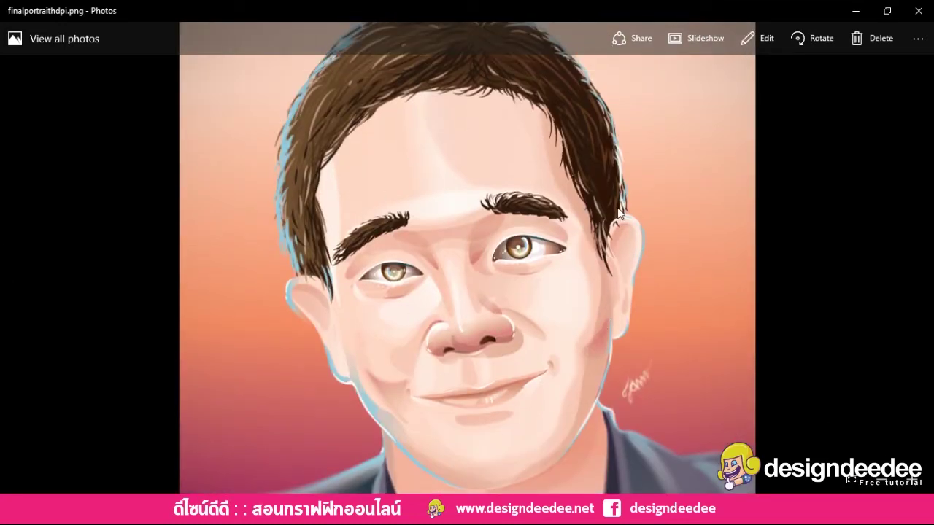
pyautogui.scroll(-1, 618, 212)
pyautogui.moveTo(630, 195); pyautogui.dragTo(637, 275)
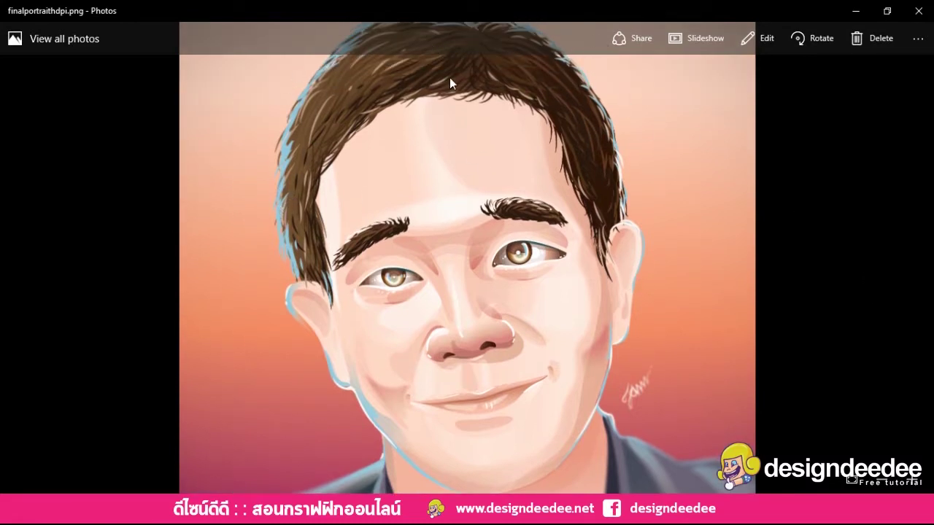
pyautogui.scroll(-1, 715, 394)
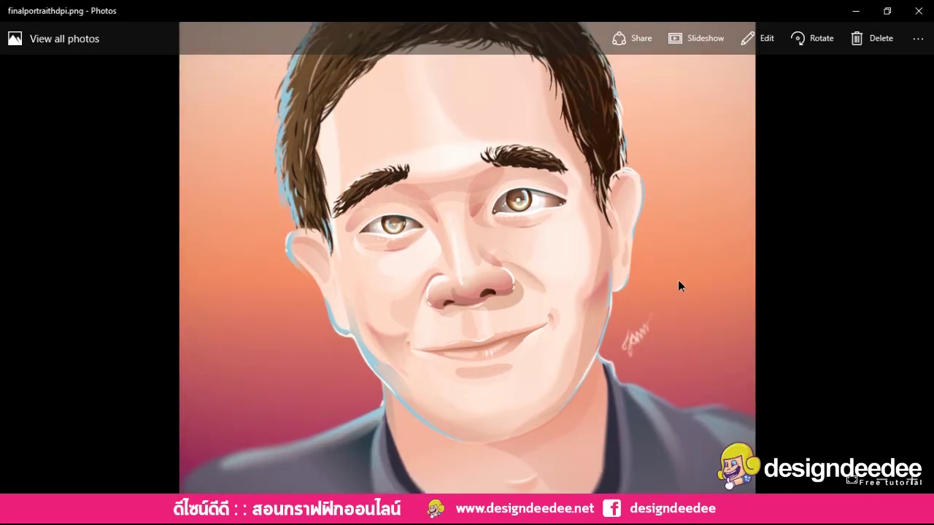
pyautogui.scroll(1, 682, 242)
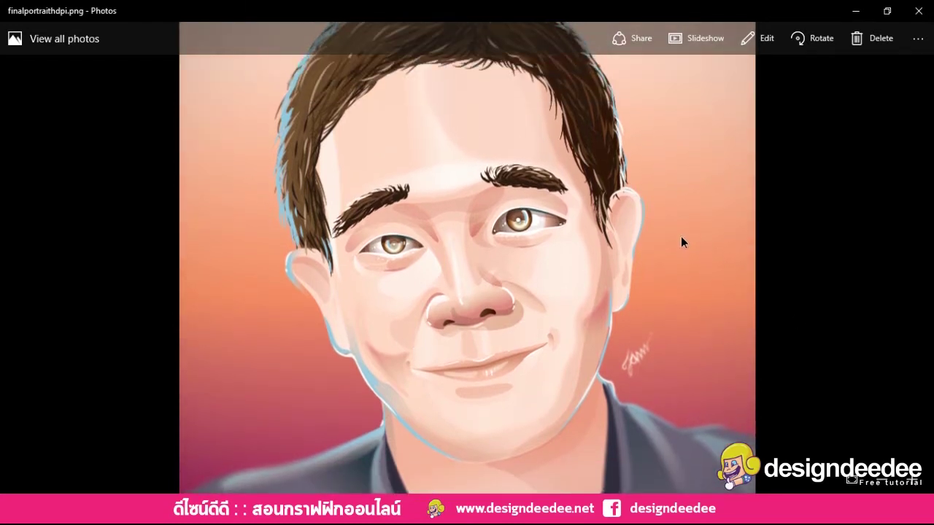
pyautogui.scroll(1, 651, 322)
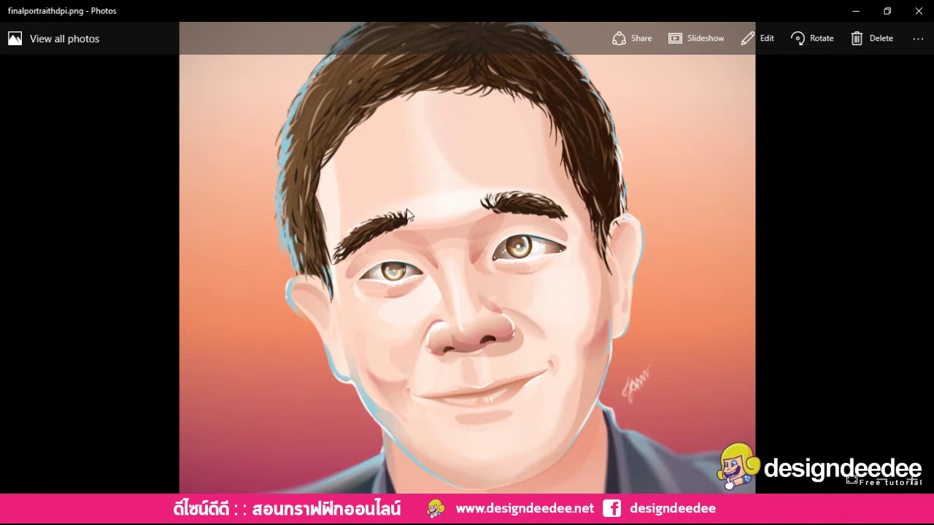
pyautogui.scroll(1, 521, 205)
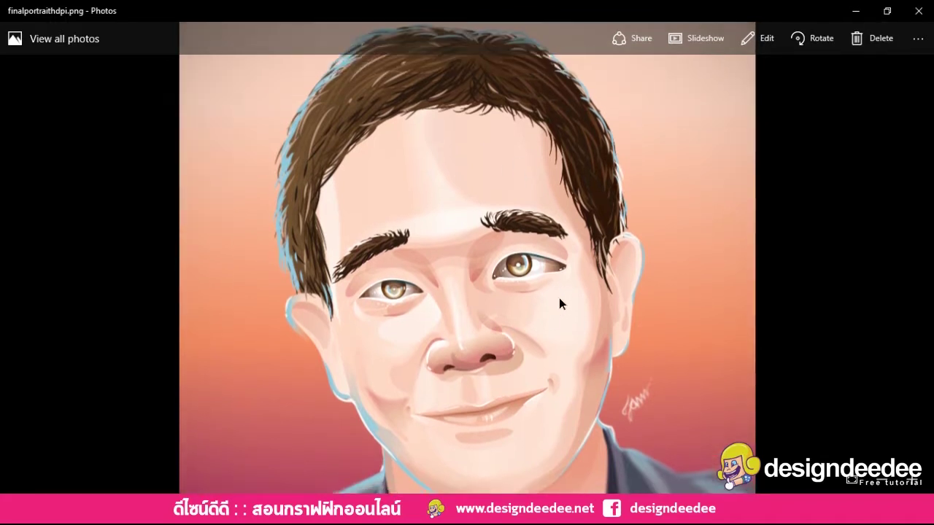
pyautogui.scroll(-1, 561, 304)
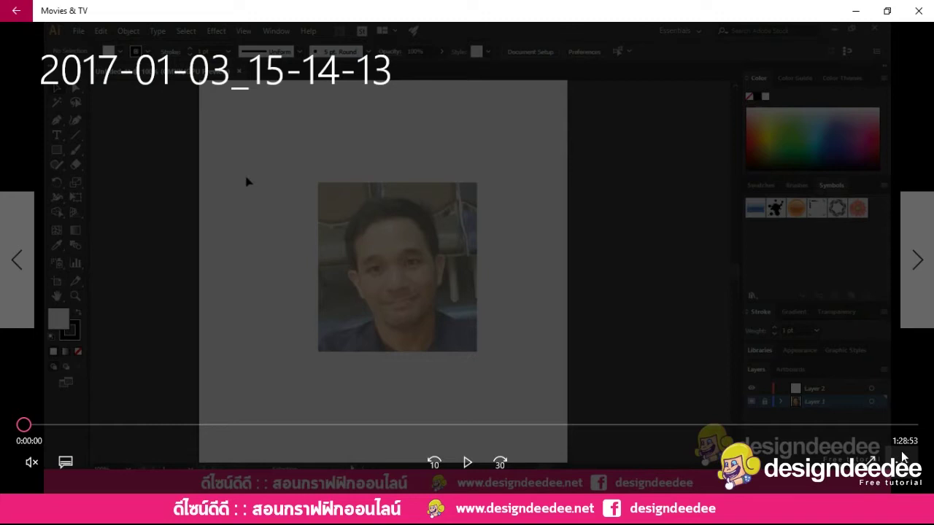
pyautogui.moveTo(475, 354)
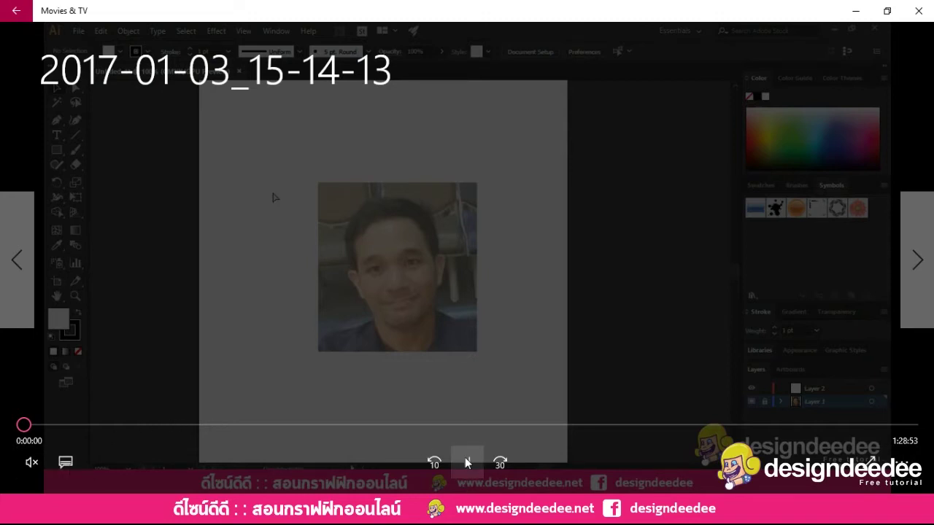
# Play the tutorial, seek to about 4:36, and pause on the face, ear and shirt outlines
pyautogui.click(467, 463)
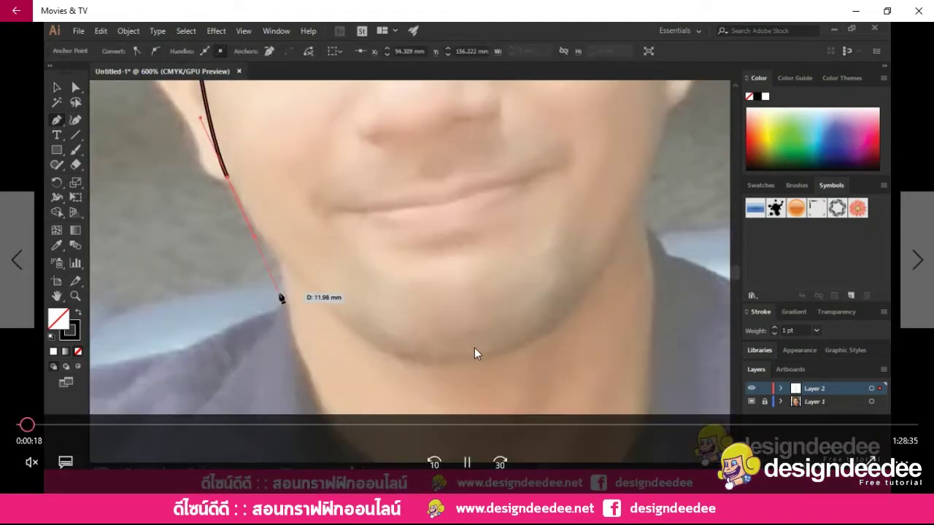
pyautogui.click(48, 426)
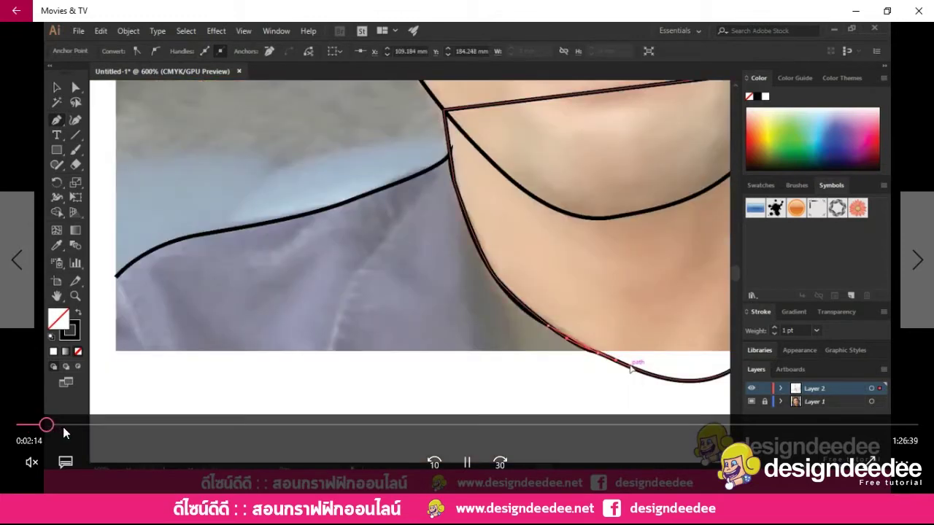
pyautogui.click(71, 429)
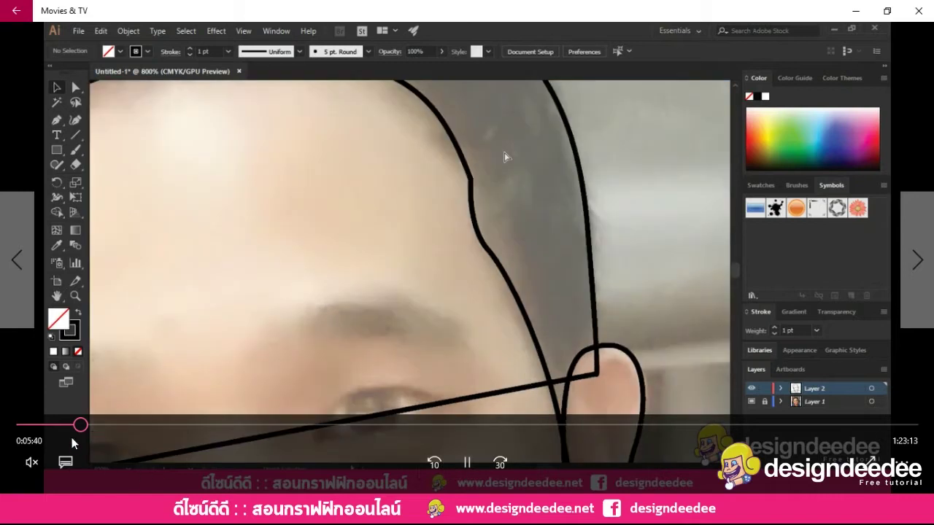
pyautogui.click(73, 427)
pyautogui.click(72, 429)
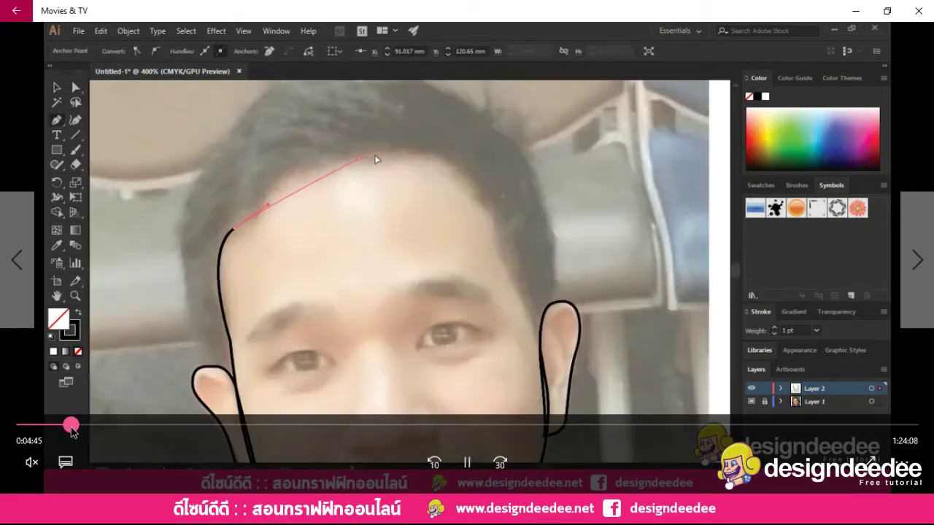
pyautogui.click(71, 430)
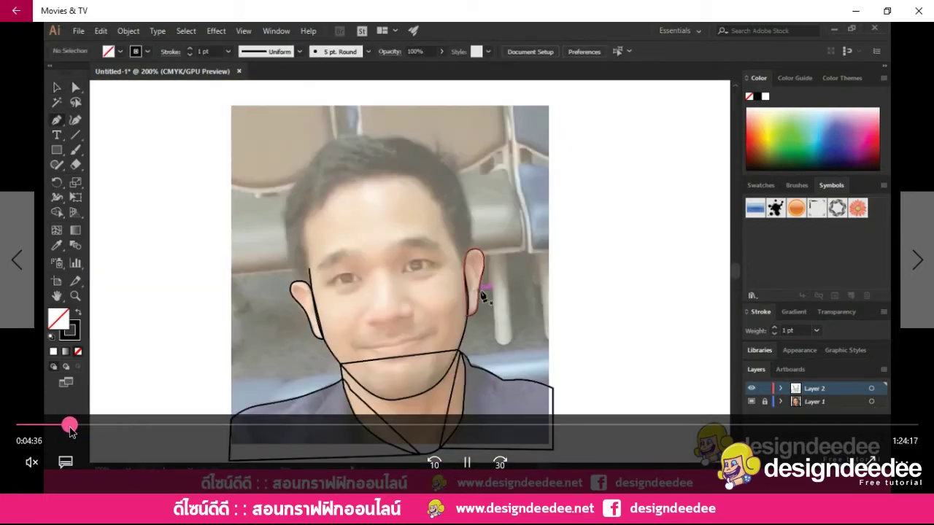
pyautogui.click(468, 462)
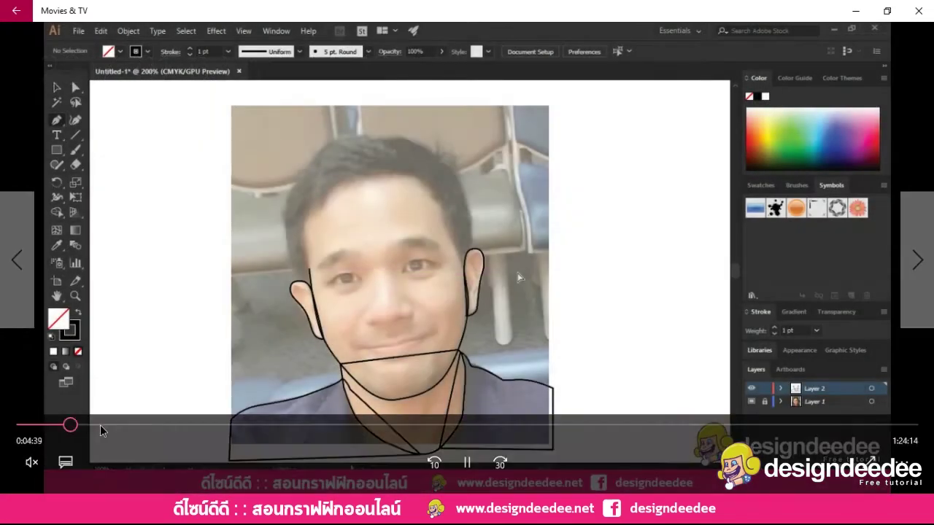
# Resume the tutorial and scrub to the section drawing the eye outline and round iris
pyautogui.click(99, 425)
pyautogui.moveTo(108, 430); pyautogui.dragTo(83, 438)
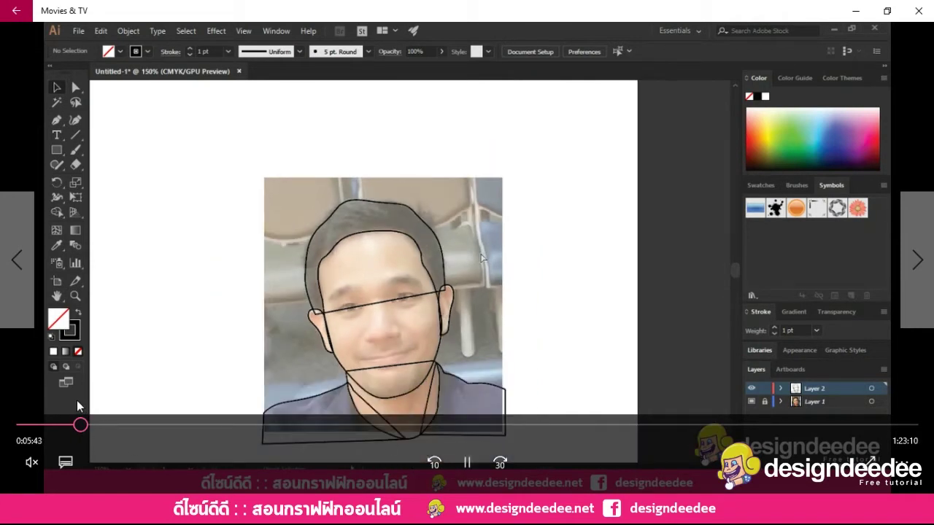
pyautogui.click(96, 425)
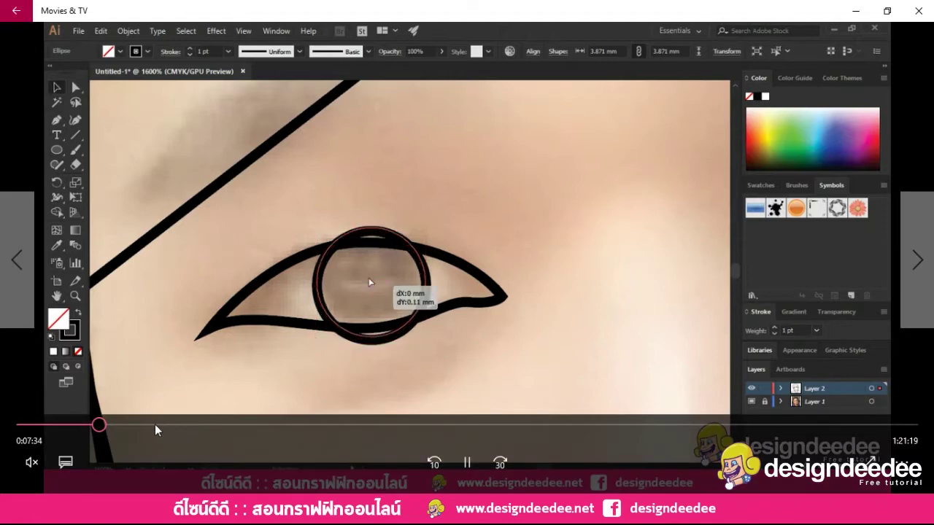
# Seek the tutorial through 9:43 and 11:19 to about 13:04, the completed line-art face
pyautogui.click(121, 426)
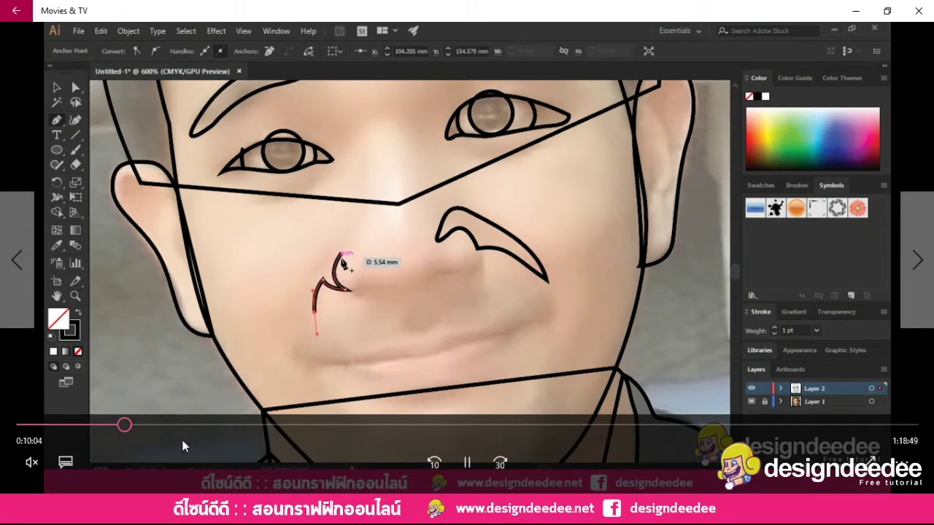
pyautogui.click(137, 424)
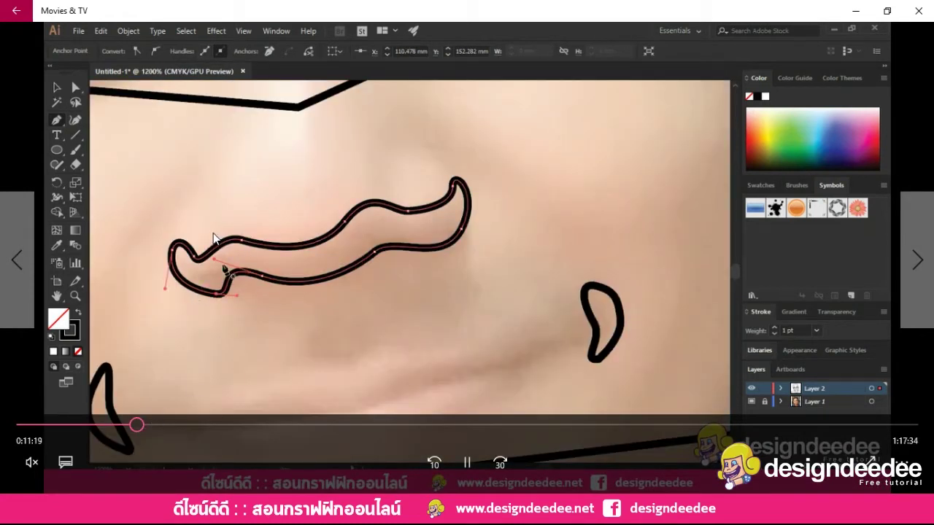
pyautogui.click(150, 425)
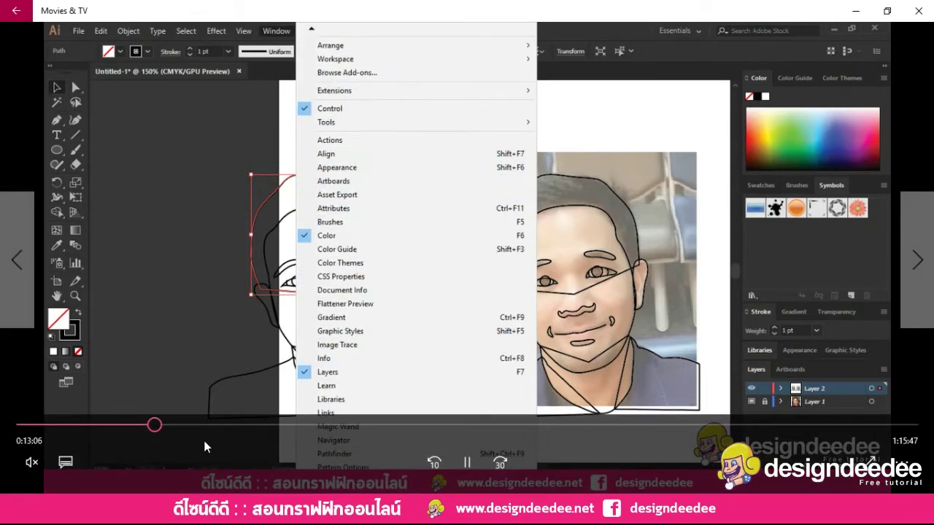
# Jump past the Skintones swatch loading, pausing briefly, to about 17:04 for skin-tone gradient fills
pyautogui.click(172, 426)
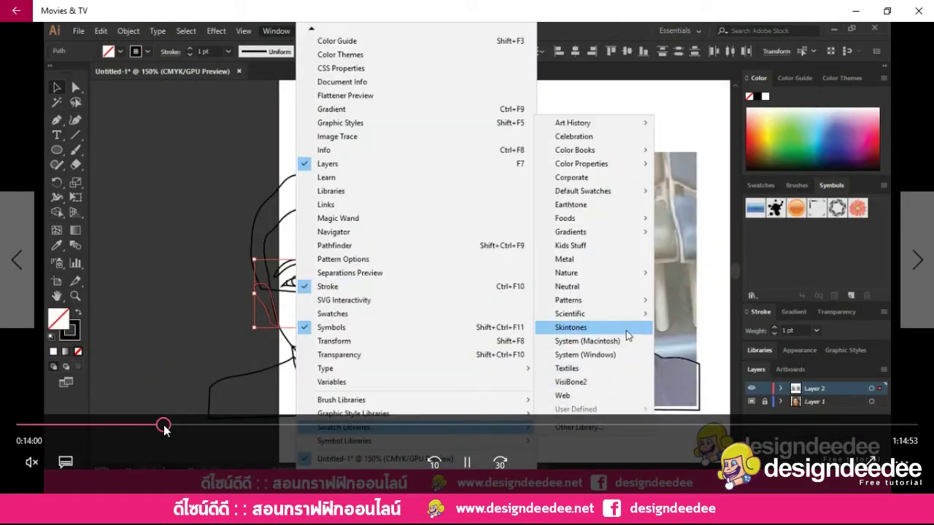
pyautogui.click(475, 465)
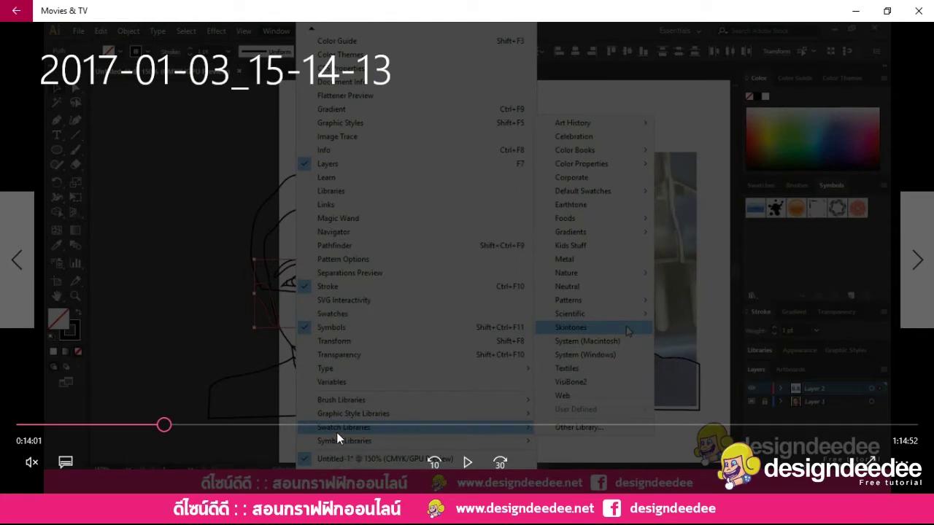
pyautogui.click(467, 461)
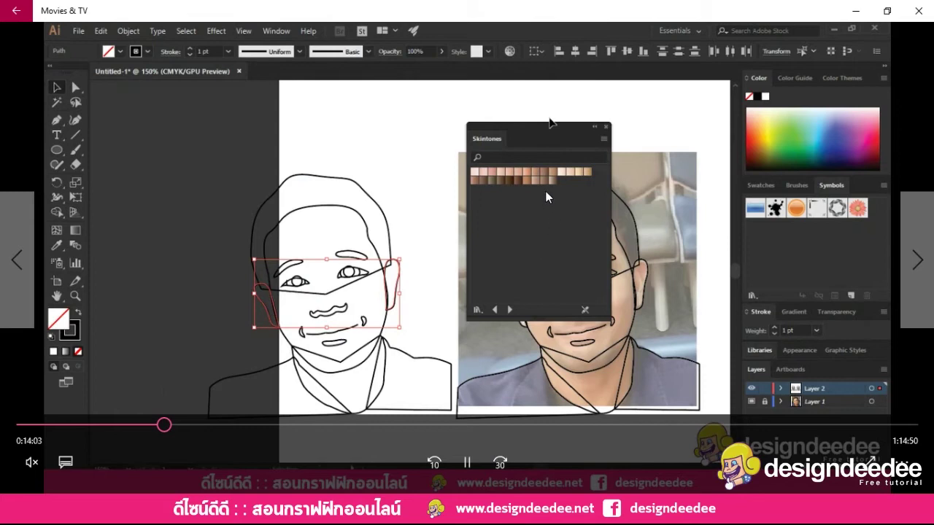
pyautogui.click(192, 425)
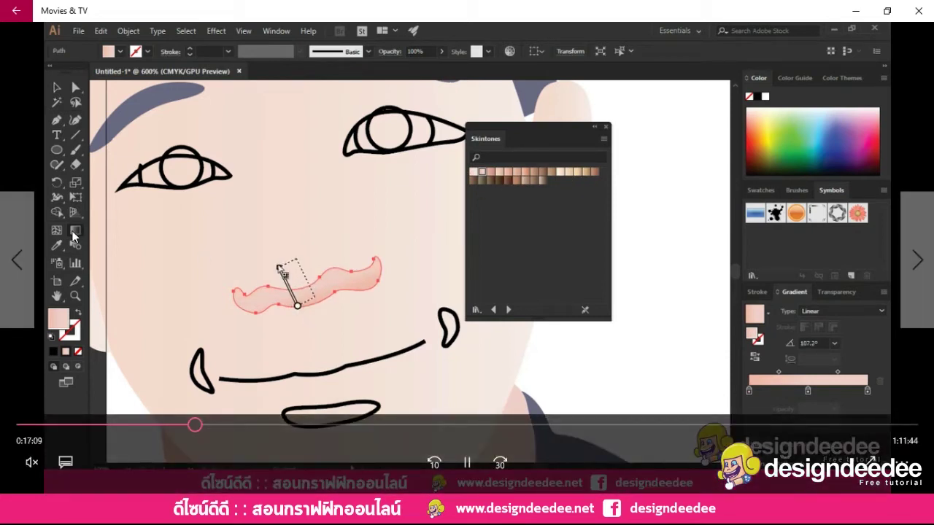
# Seek to the eye colouring at about 18:57, then the lip tracing at 21:50
pyautogui.click(213, 428)
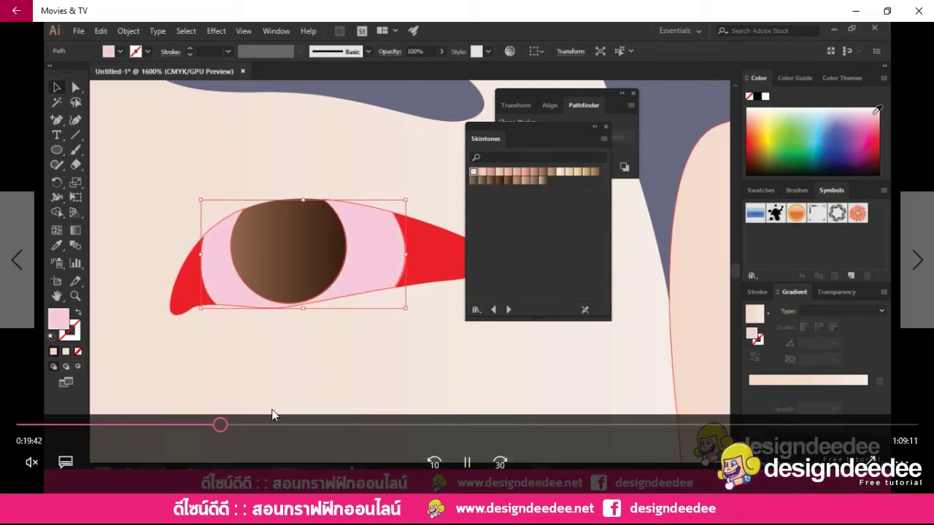
pyautogui.click(242, 425)
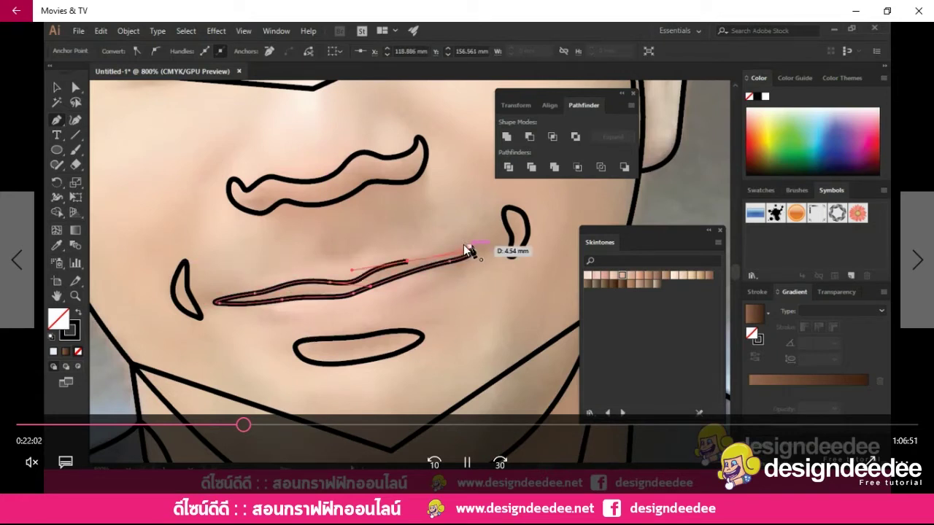
# Seek to the gradient lips at about 24:14, then the nose highlights near 26:01
pyautogui.click(266, 425)
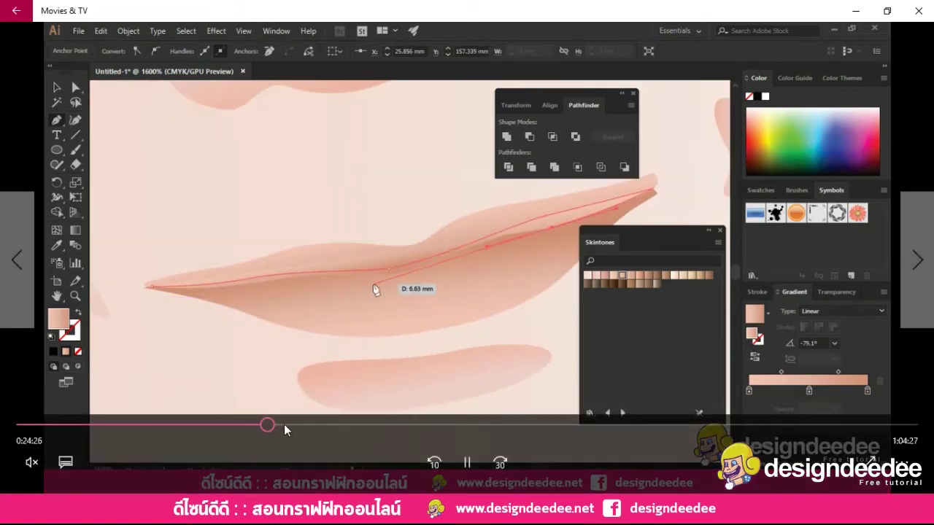
pyautogui.click(284, 424)
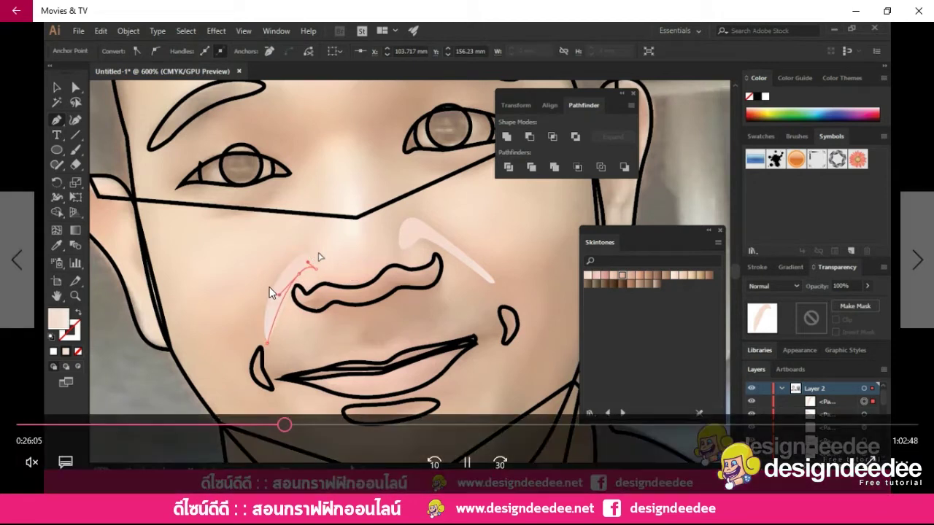
# Scrub back and forth through the eyebrow and chin shading parts of the tutorial
pyautogui.click(304, 425)
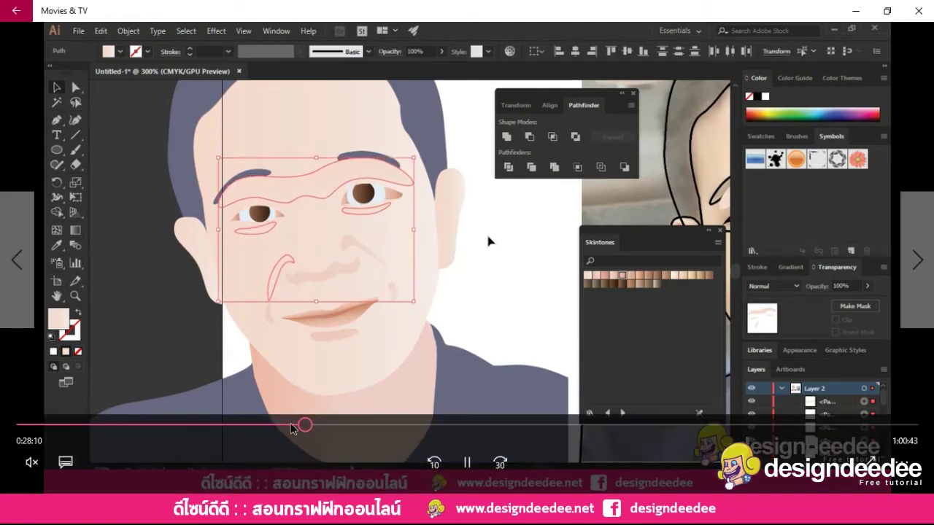
pyautogui.click(291, 424)
pyautogui.moveTo(290, 427); pyautogui.dragTo(298, 421)
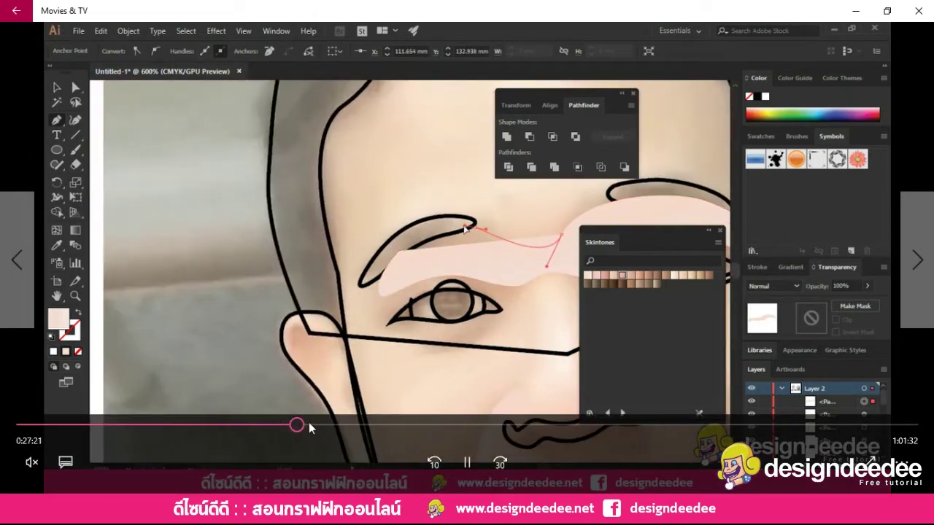
pyautogui.click(308, 423)
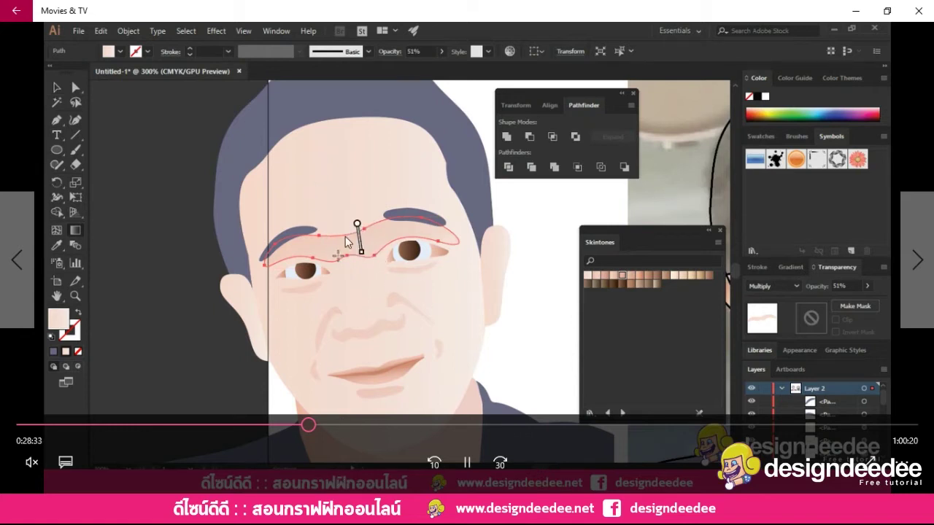
pyautogui.click(322, 426)
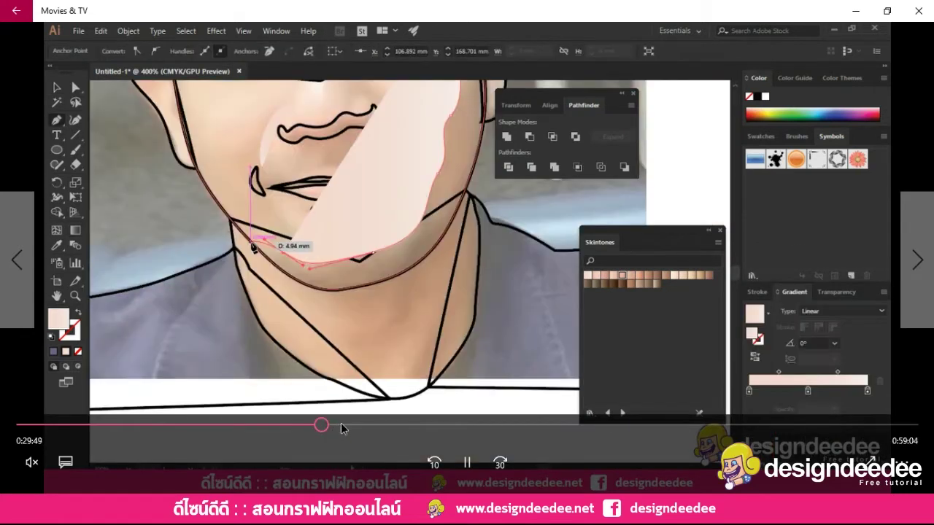
pyautogui.click(340, 426)
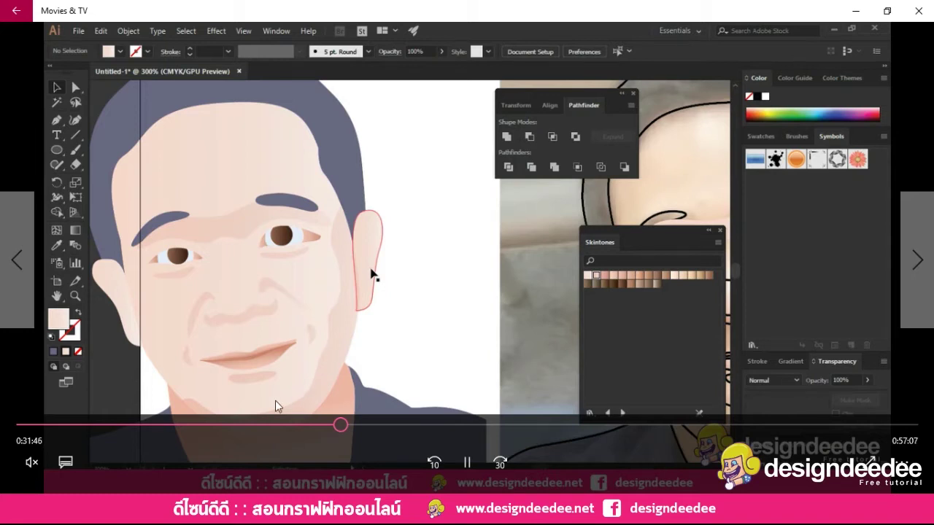
pyautogui.click(330, 425)
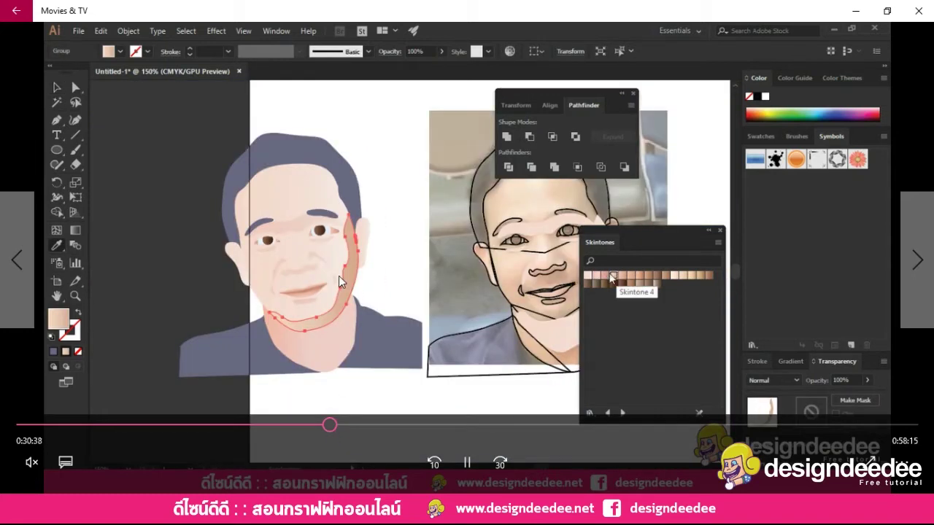
pyautogui.click(319, 425)
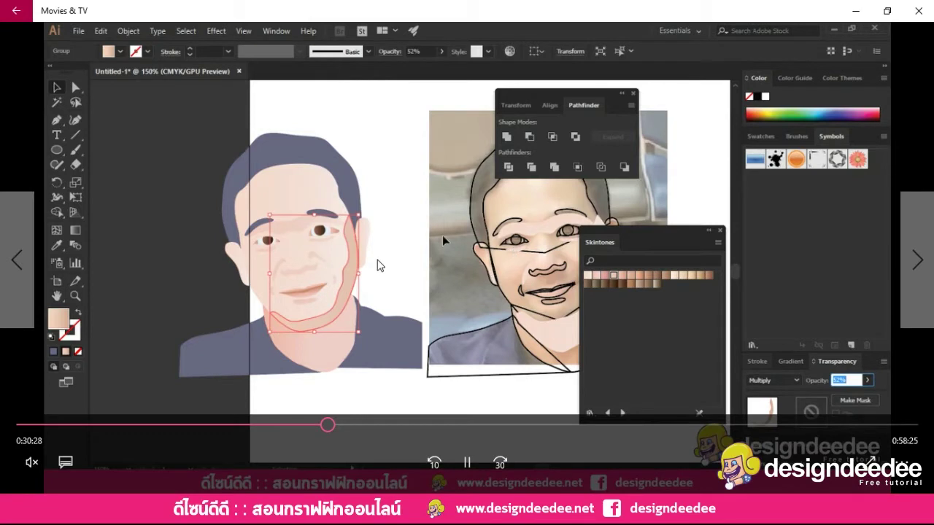
# Jump ahead past the neck shading to the eye shading shape around 37:24
pyautogui.click(359, 425)
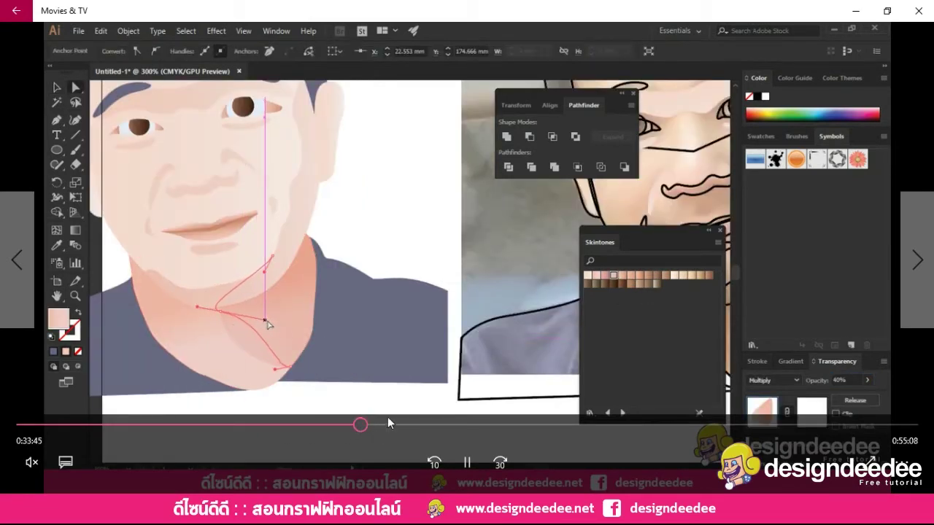
pyautogui.click(372, 425)
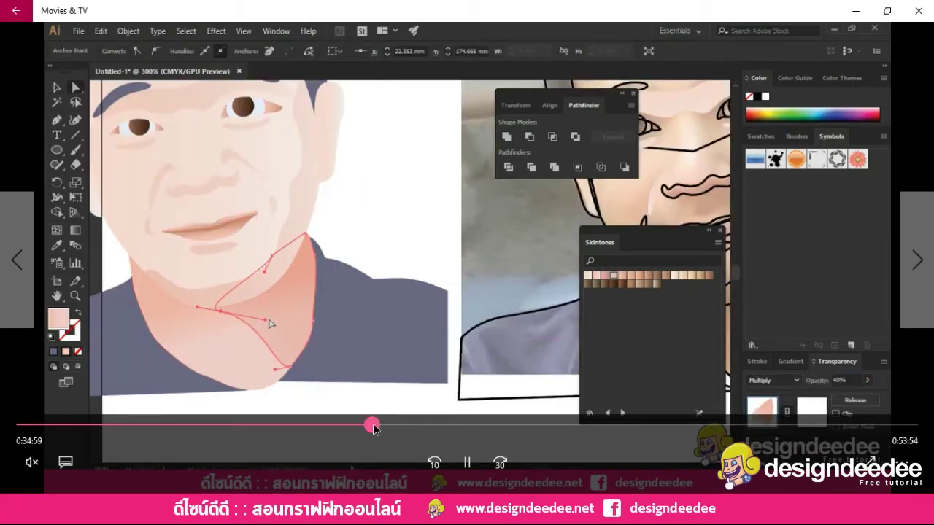
pyautogui.click(398, 424)
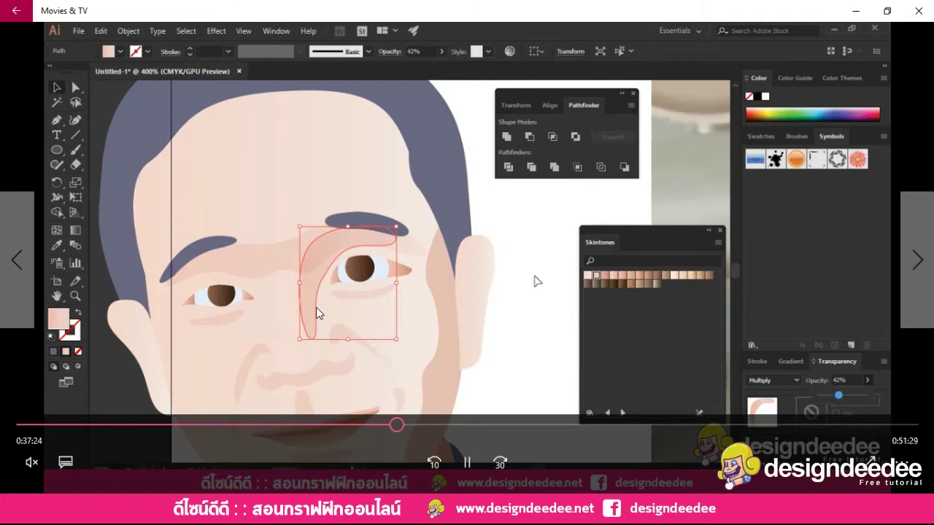
# Drag the seek bar past the Gaussian Blur step to about 47:41, the under-eye shape
pyautogui.click(413, 426)
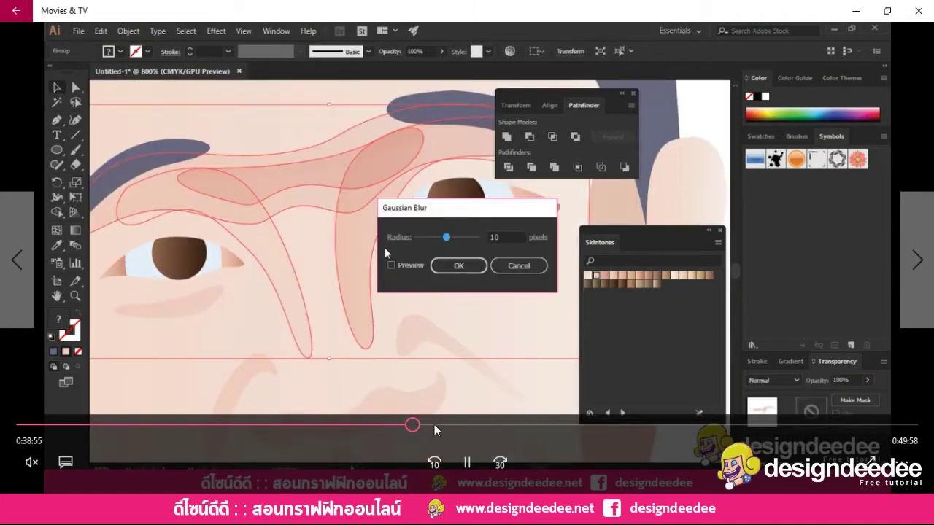
pyautogui.click(397, 425)
pyautogui.moveTo(398, 425); pyautogui.dragTo(503, 433)
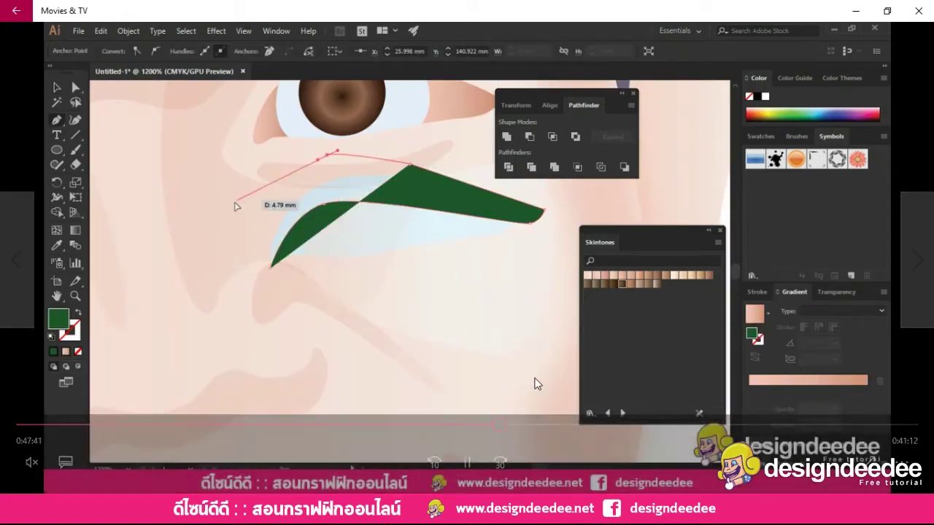
# Skip through the eye, iris and lip detailing to about 59:19, the nearly finished portrait
pyautogui.click(514, 424)
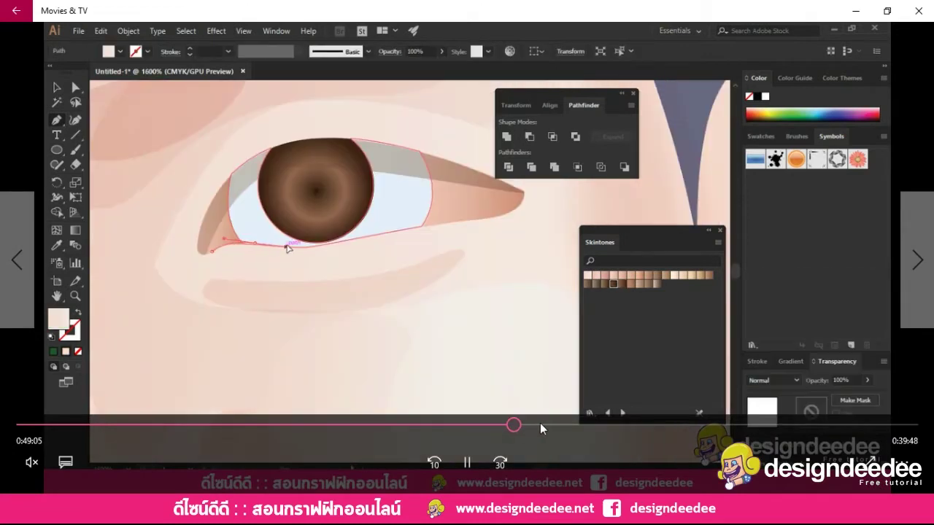
pyautogui.click(540, 426)
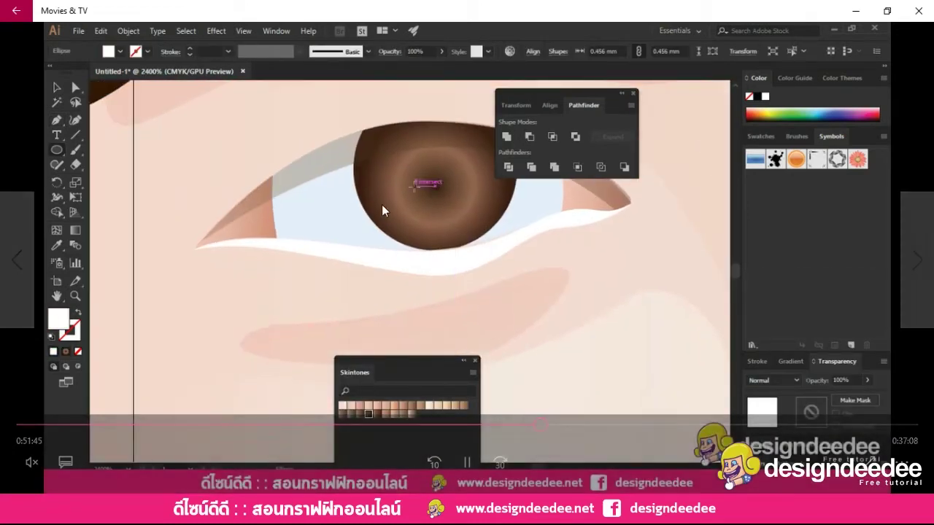
pyautogui.click(559, 424)
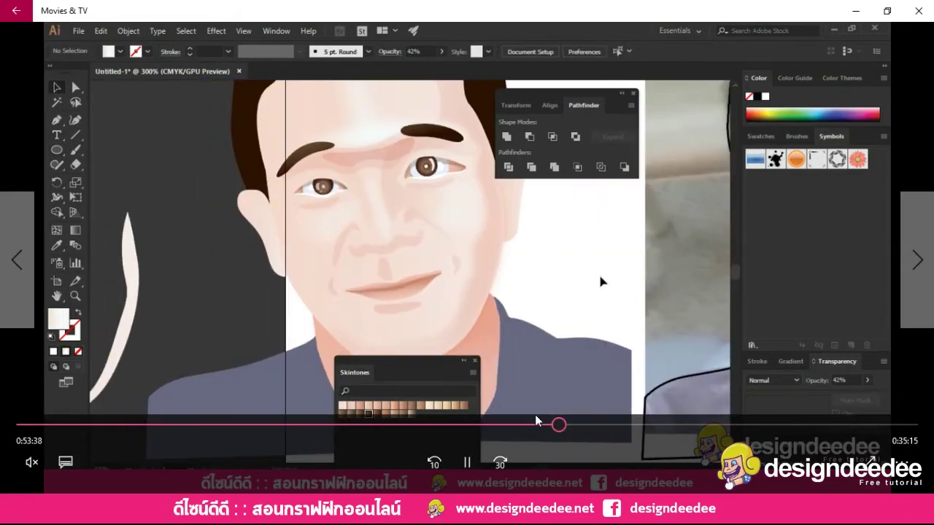
pyautogui.click(587, 424)
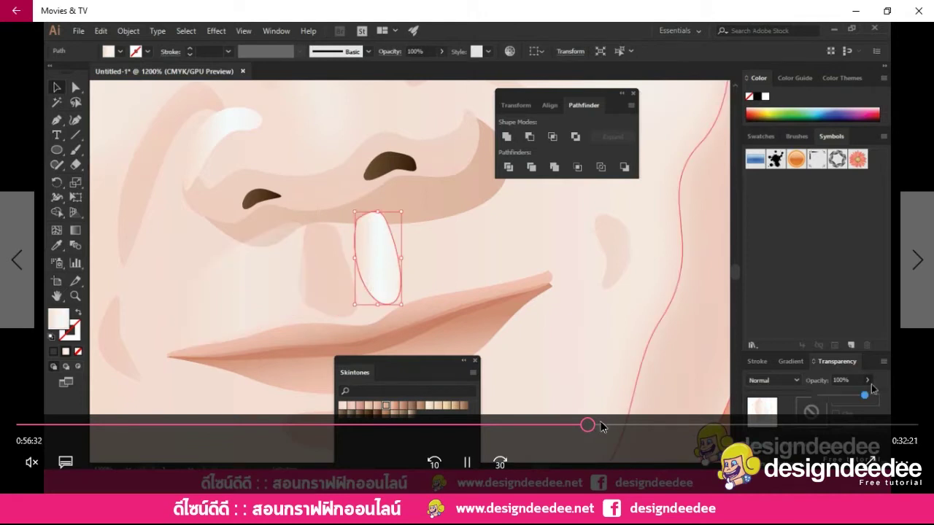
pyautogui.click(600, 425)
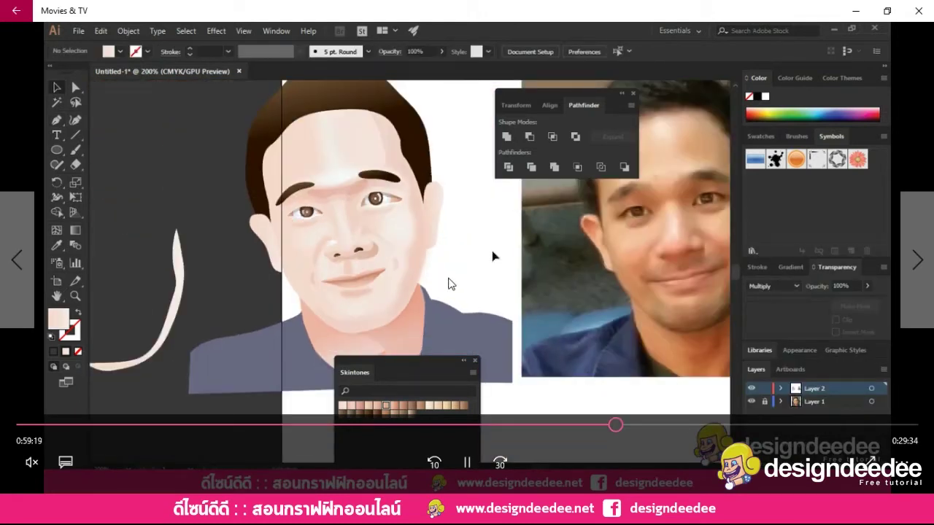
# Pause and resume playback, then skip through the under-eye and ear shading to about 1:05
pyautogui.click(468, 463)
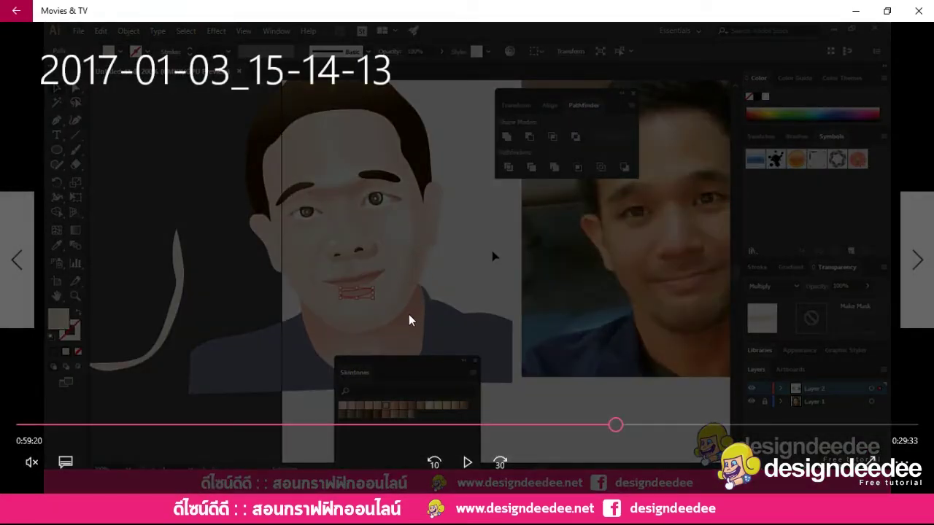
pyautogui.click(468, 462)
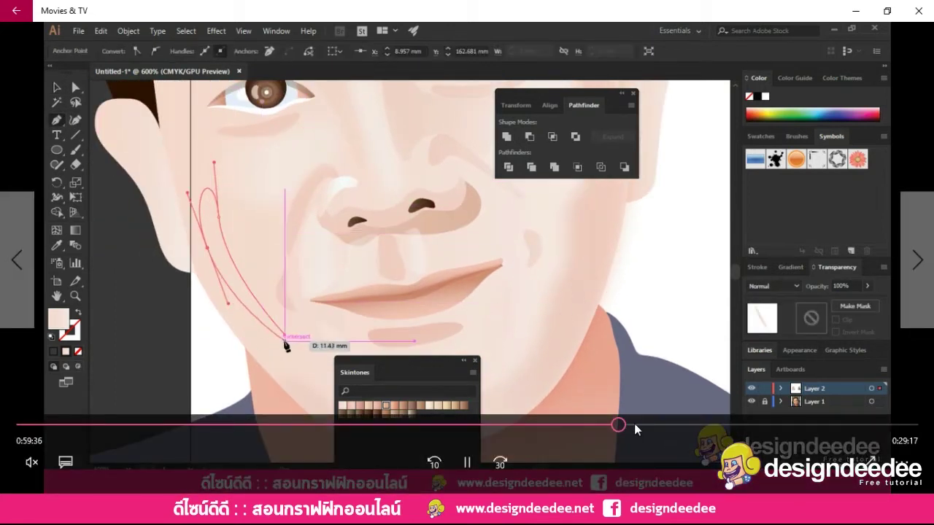
pyautogui.click(634, 425)
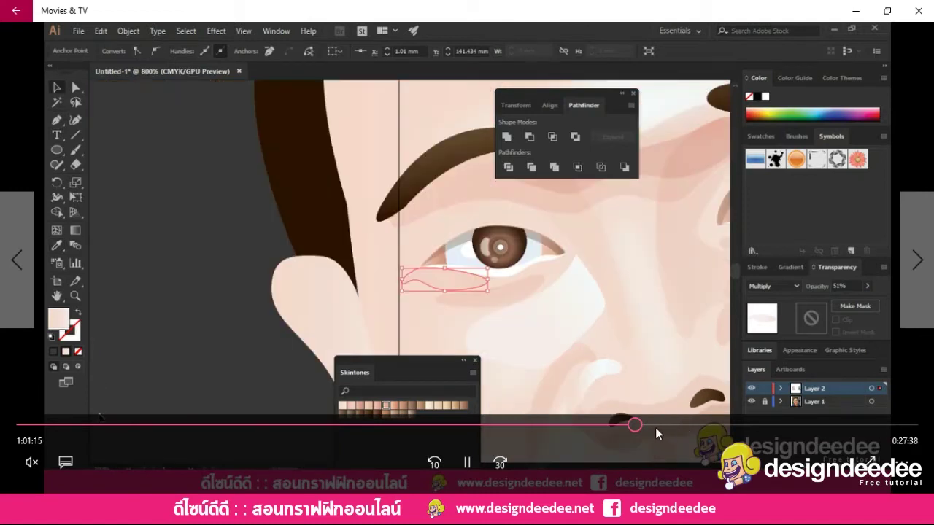
pyautogui.click(650, 426)
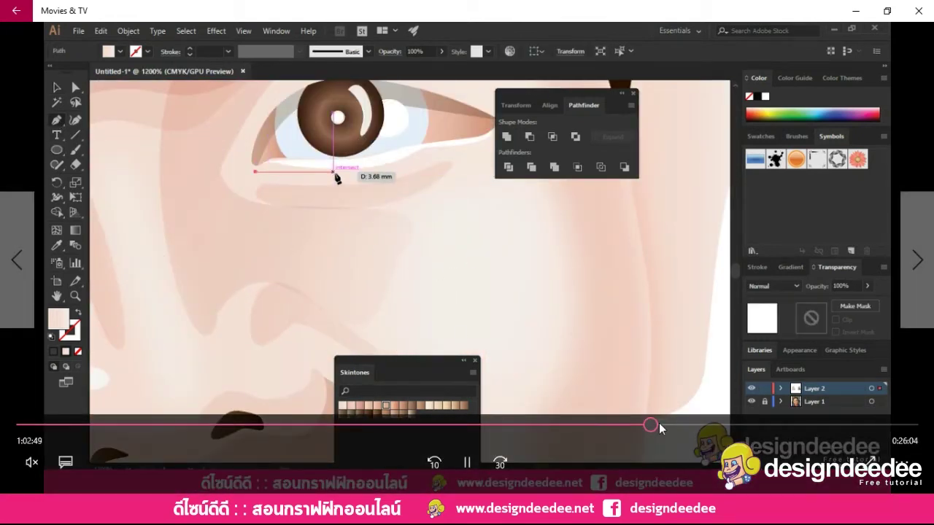
pyautogui.click(664, 425)
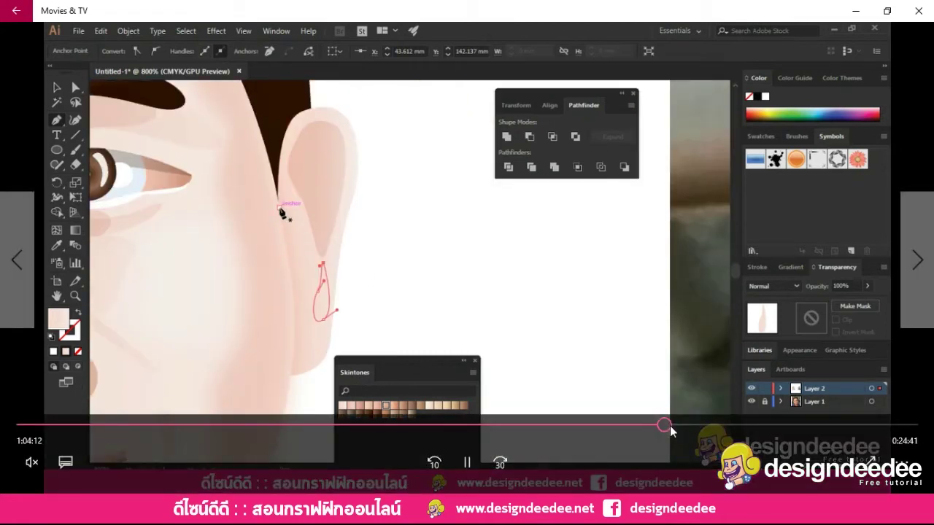
pyautogui.click(674, 425)
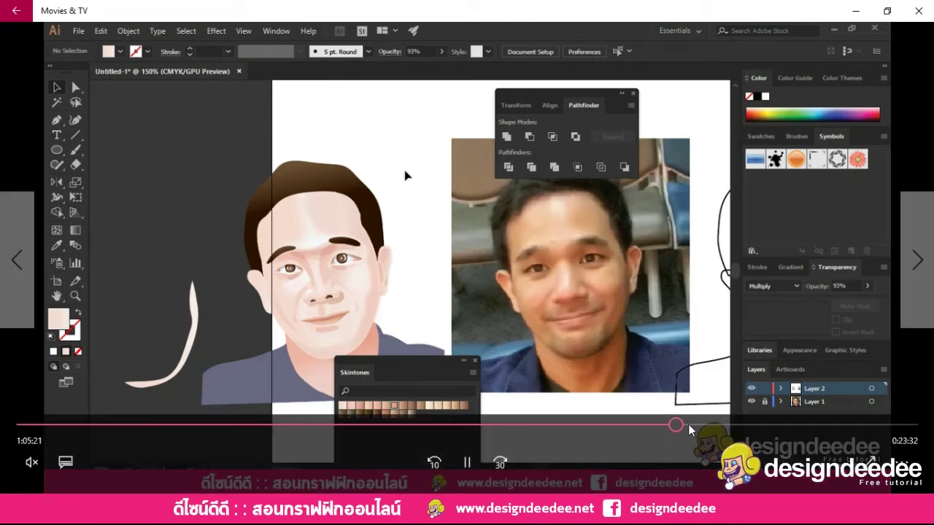
# Scrub past the eye highlight and lips to the hair-brushing setup at about 1:17
pyautogui.click(690, 426)
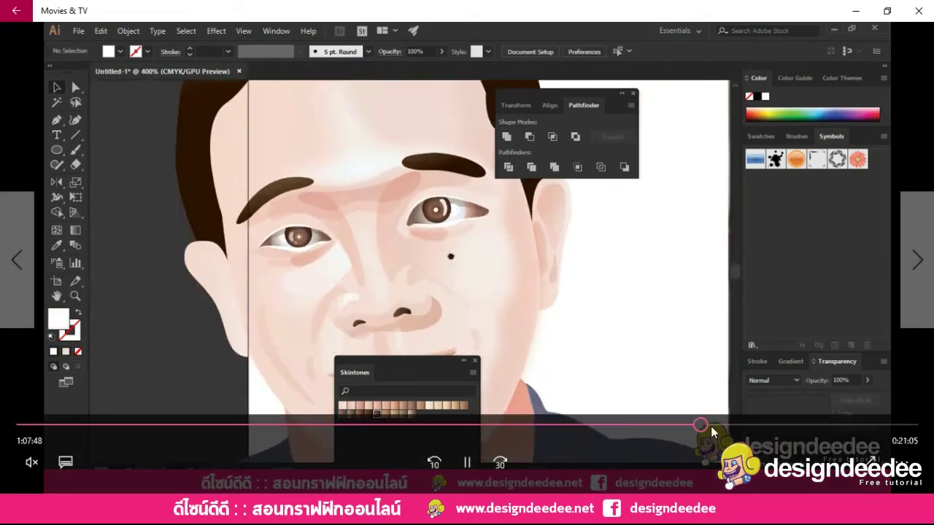
pyautogui.moveTo(703, 428)
pyautogui.mouseDown()
pyautogui.moveTo(716, 424)
pyautogui.moveTo(696, 425)
pyautogui.mouseUp()
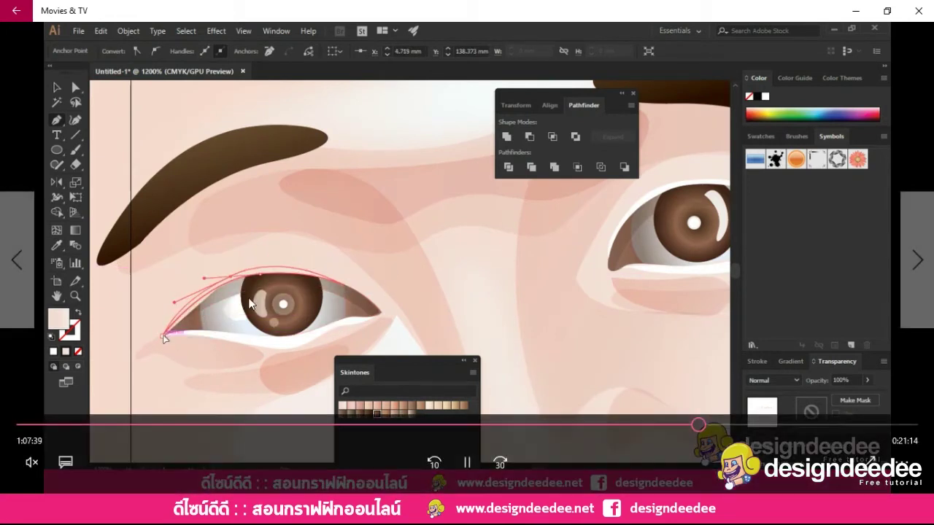
pyautogui.moveTo(720, 426)
pyautogui.mouseDown()
pyautogui.moveTo(821, 430)
pyautogui.moveTo(778, 411)
pyautogui.mouseUp()
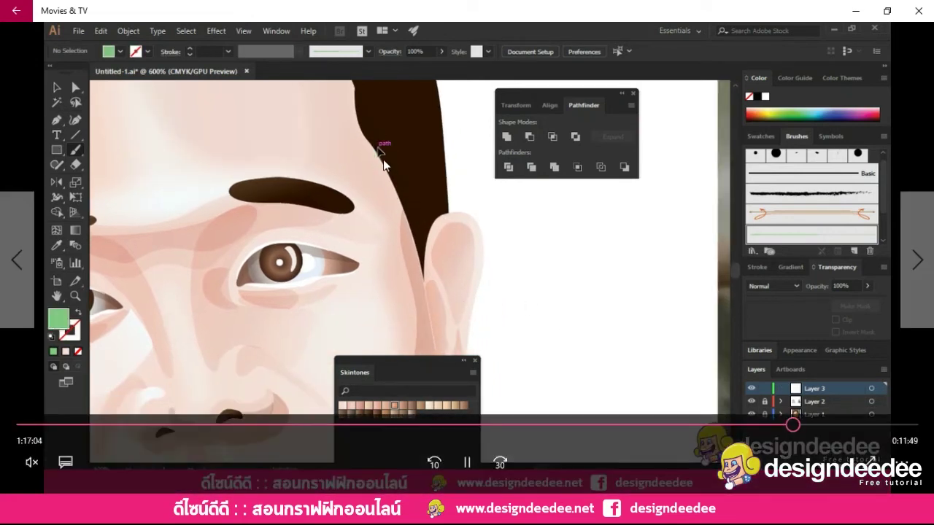
# Rewatch the Art Brush Options setup between 1:14 and 1:17, ending on the first hair strands
pyautogui.click(769, 424)
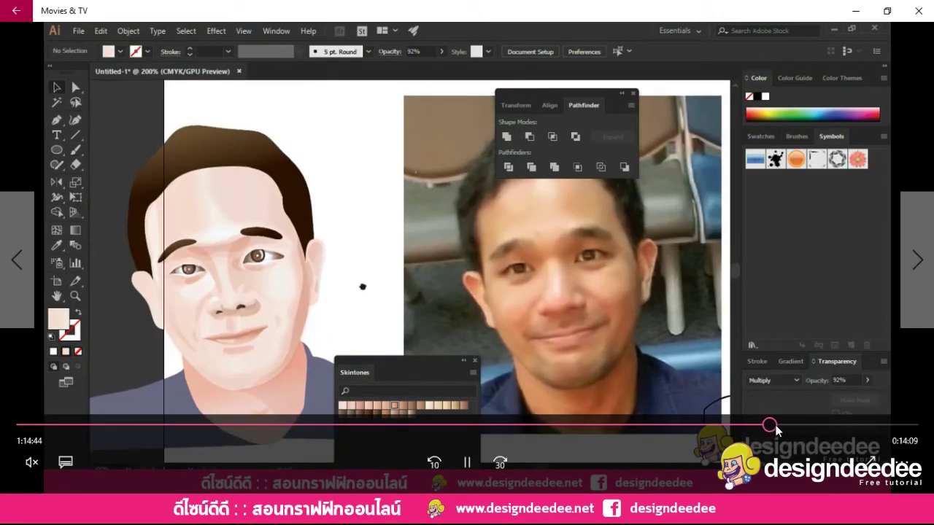
pyautogui.click(777, 425)
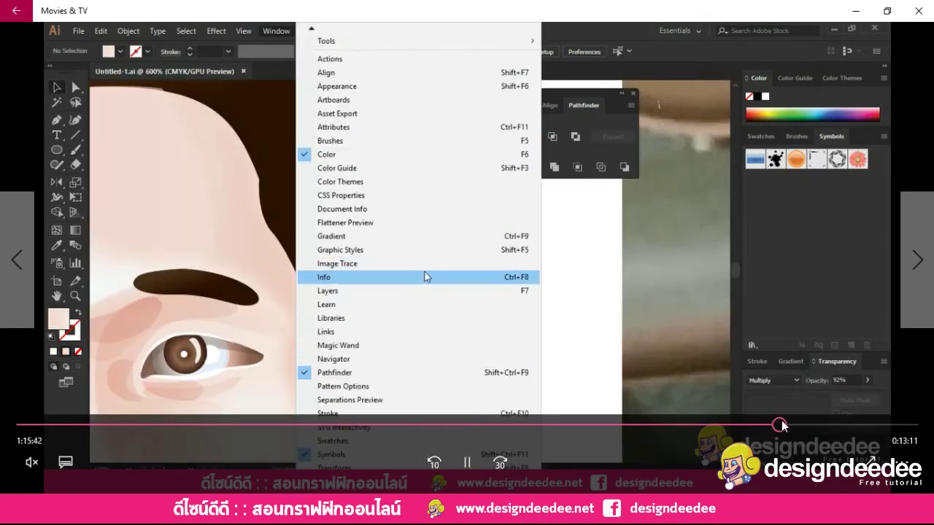
pyautogui.click(790, 425)
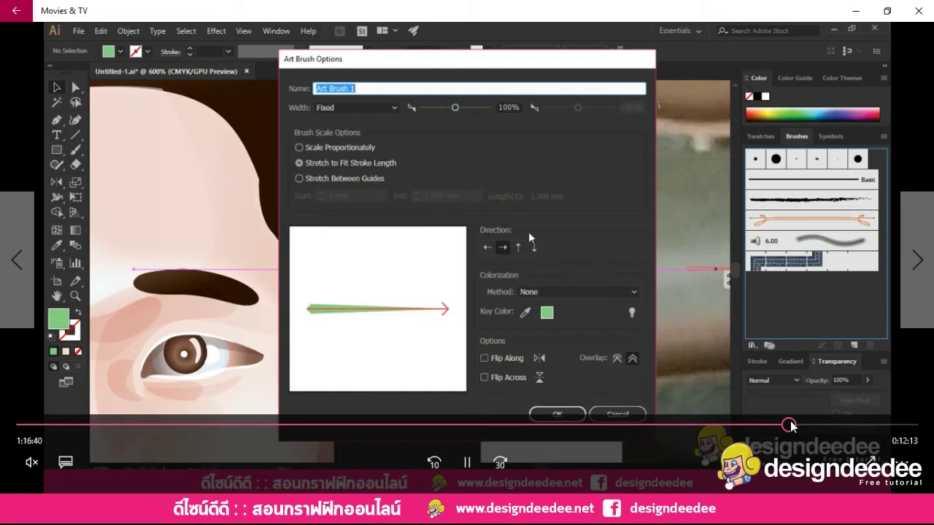
pyautogui.click(775, 426)
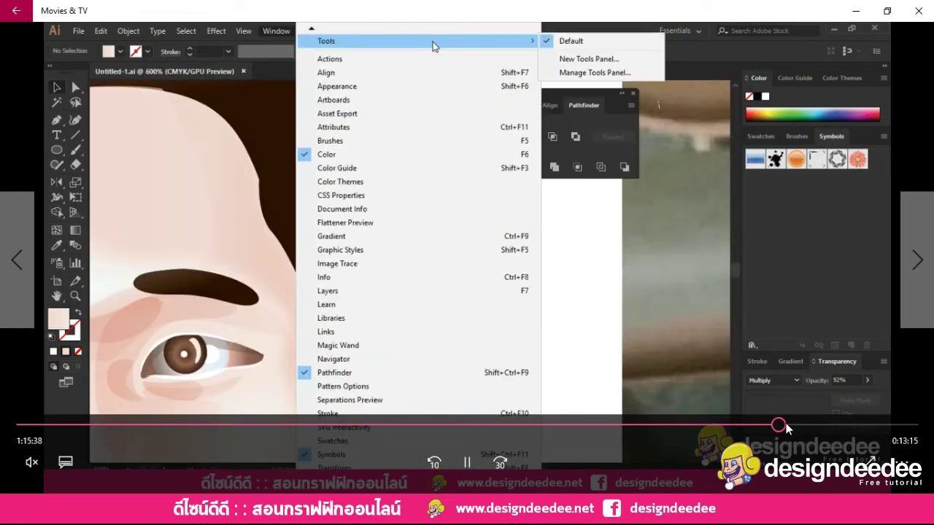
pyautogui.click(788, 425)
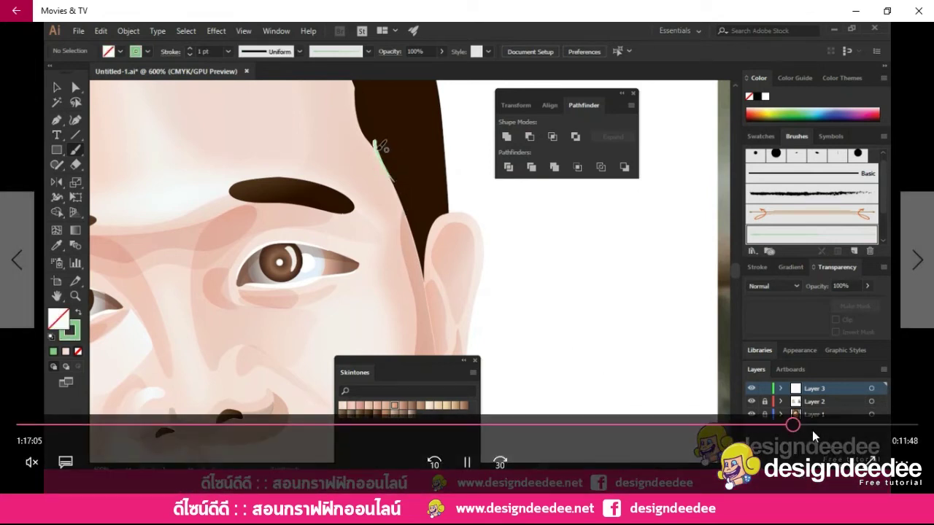
# Skip through the remaining hair, ear and jaw work, then open recording 2017-01-03_19-17-04
pyautogui.click(811, 425)
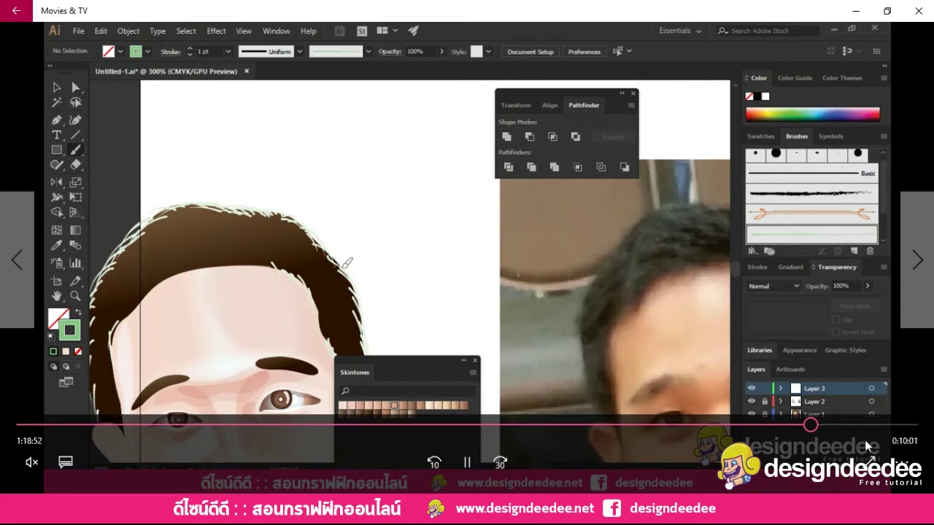
pyautogui.click(833, 425)
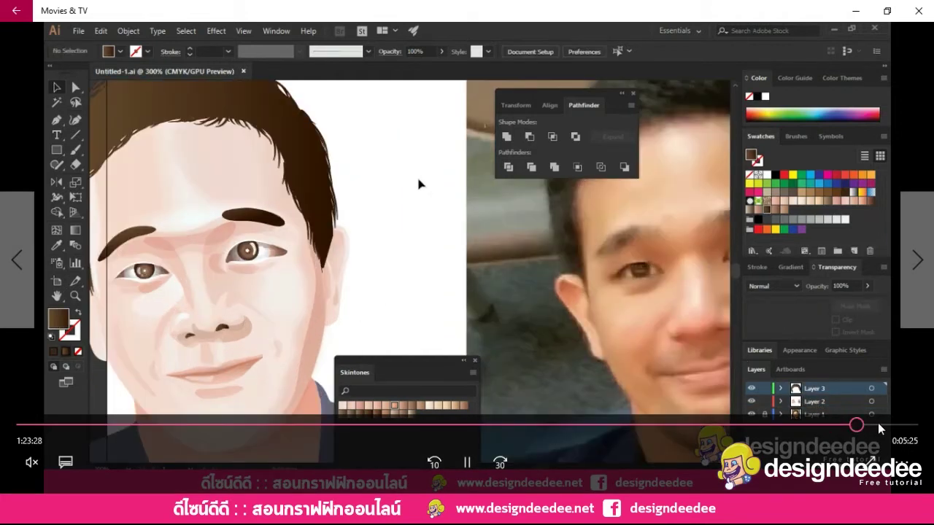
pyautogui.click(878, 425)
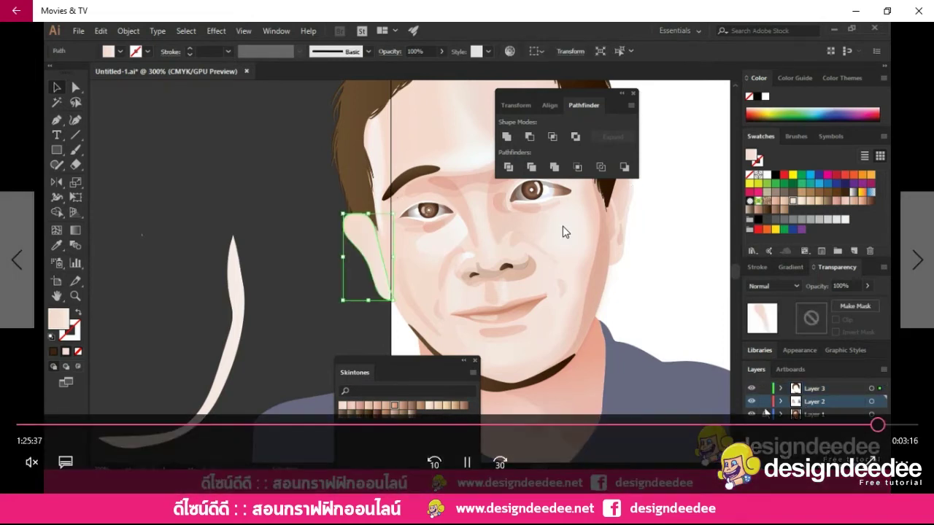
pyautogui.click(889, 425)
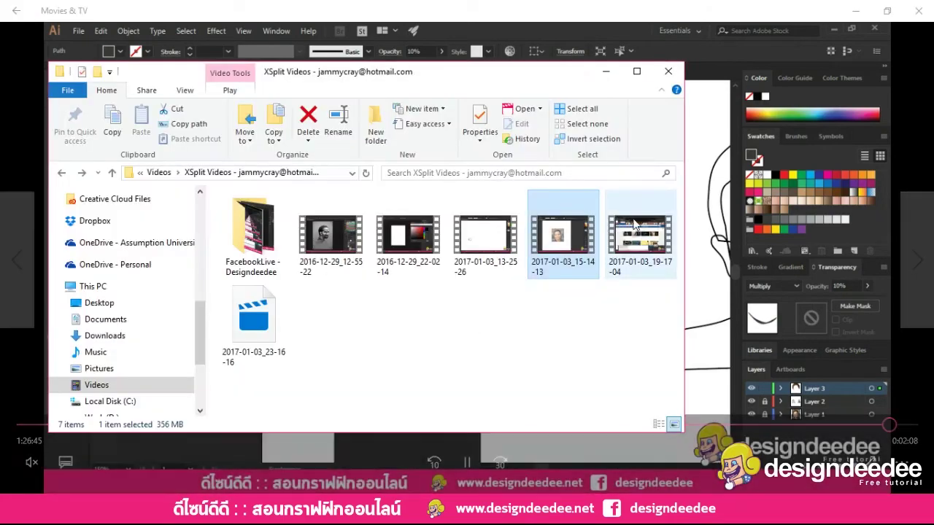
pyautogui.doubleClick(634, 225)
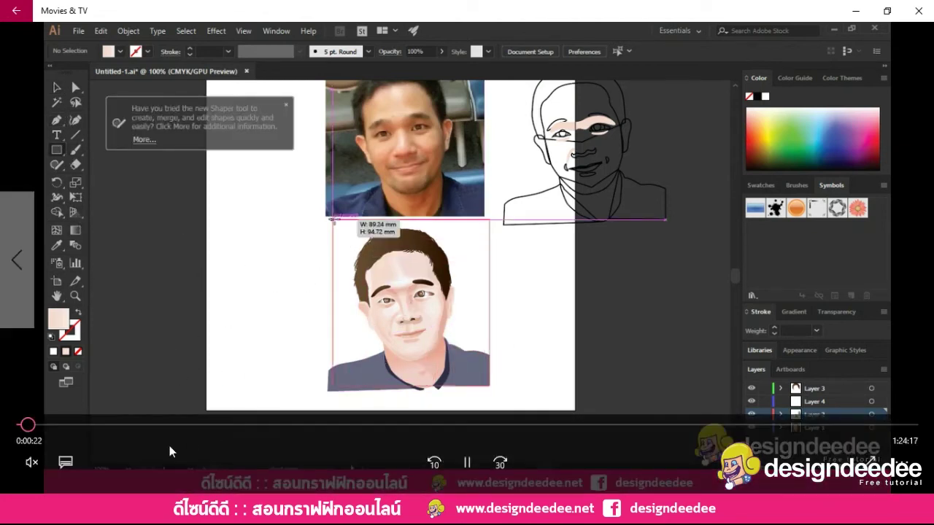
# Scrub the new recording forward past the nose, hair and chin work to the shaded face close-up
pyautogui.moveTo(27, 424); pyautogui.dragTo(49, 425)
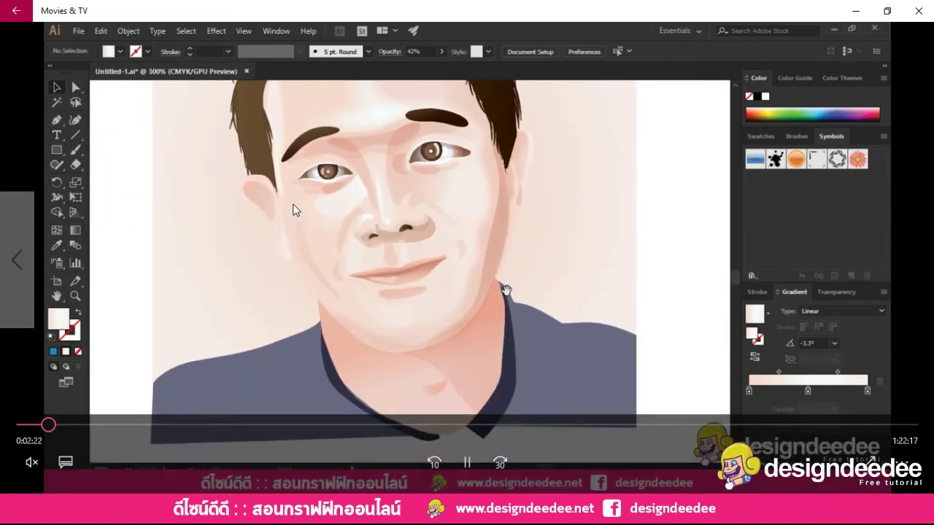
pyautogui.click(88, 427)
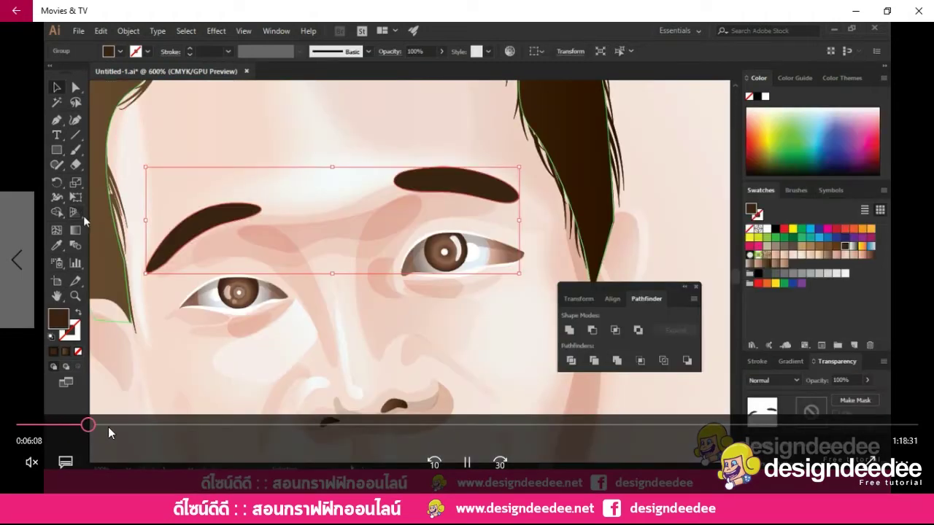
pyautogui.click(112, 427)
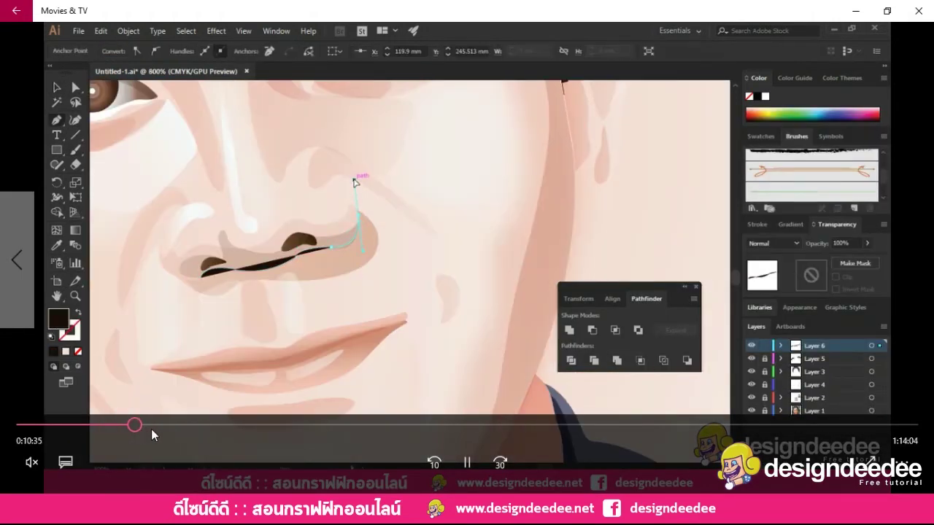
pyautogui.click(167, 427)
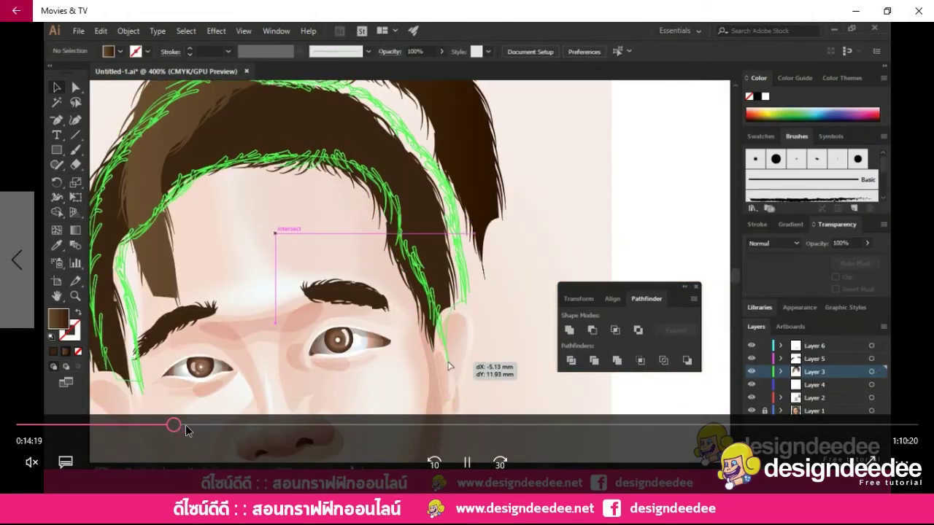
pyautogui.click(186, 426)
pyautogui.click(207, 427)
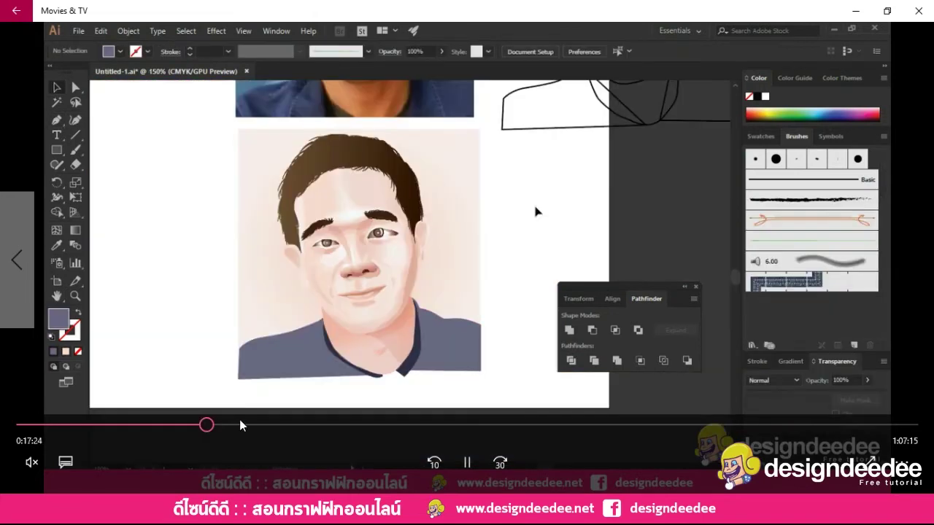
pyautogui.click(241, 426)
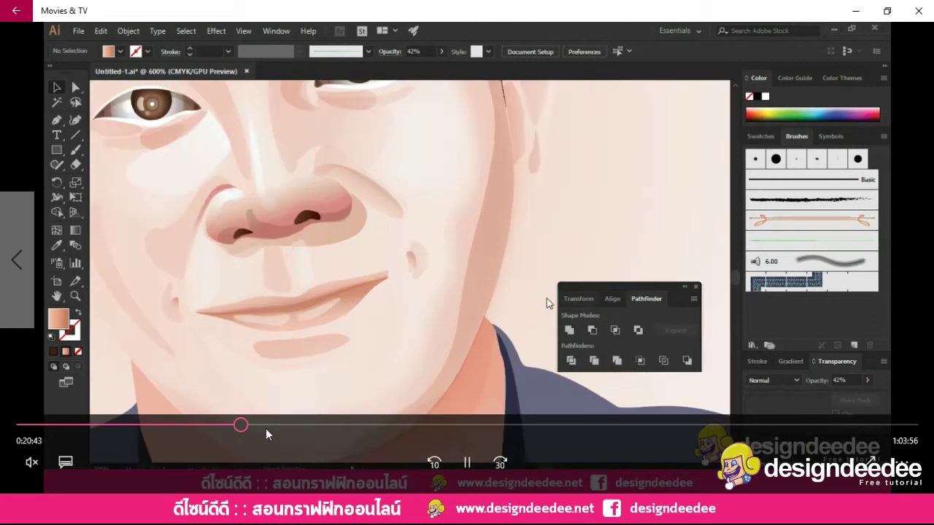
# Seek past the brush settings, then rewind slightly to the tapered brush stroke near 26:44
pyautogui.click(261, 427)
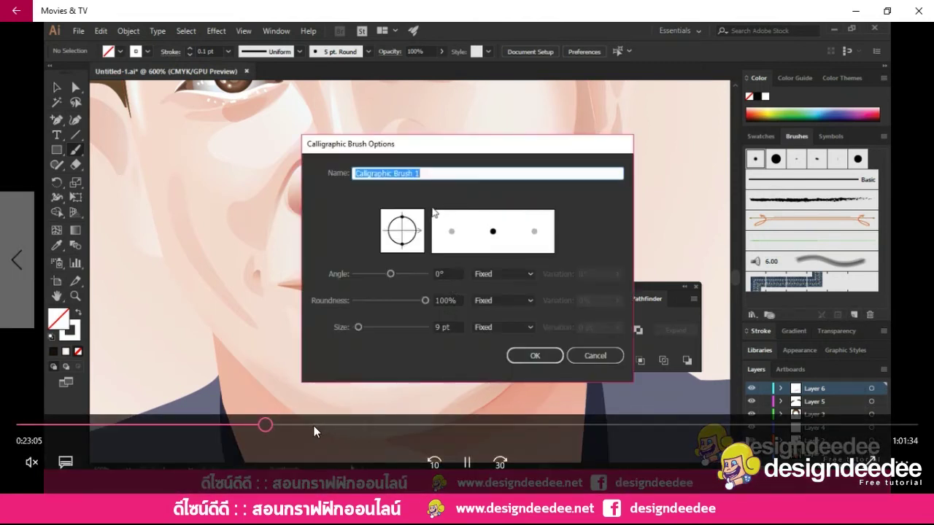
pyautogui.click(313, 426)
pyautogui.click(347, 428)
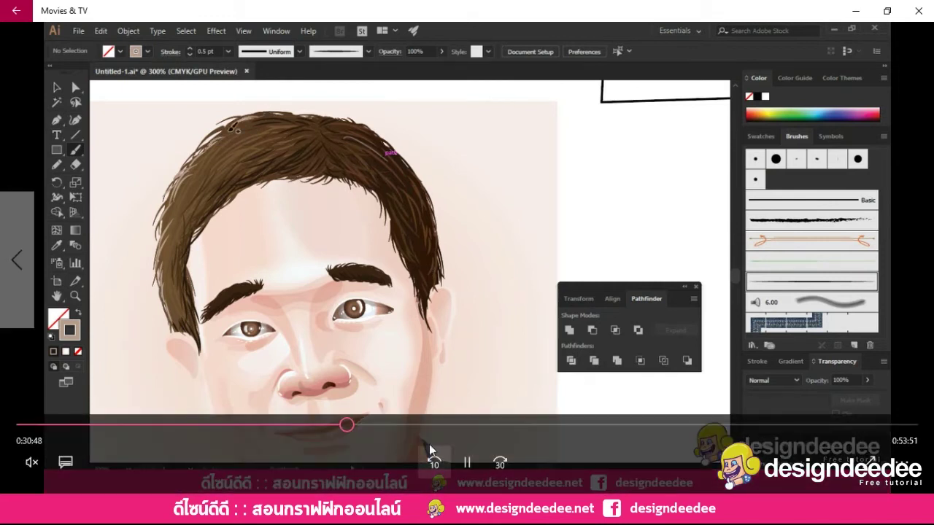
pyautogui.click(332, 426)
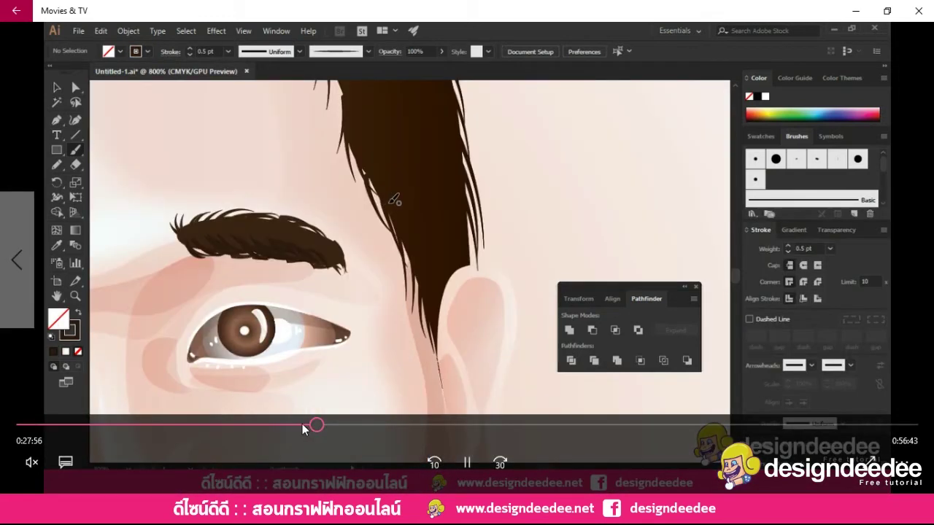
pyautogui.moveTo(319, 427)
pyautogui.mouseDown()
pyautogui.moveTo(252, 429)
pyautogui.moveTo(305, 430)
pyautogui.mouseUp()
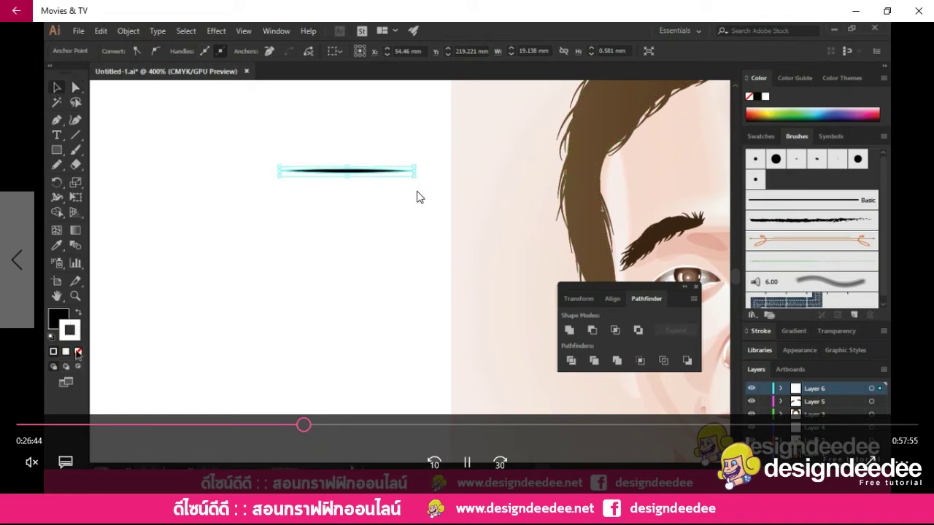
# Scrub through the hair, shirt and cheek shading to the lip-line stroke near 44:17
pyautogui.click(327, 426)
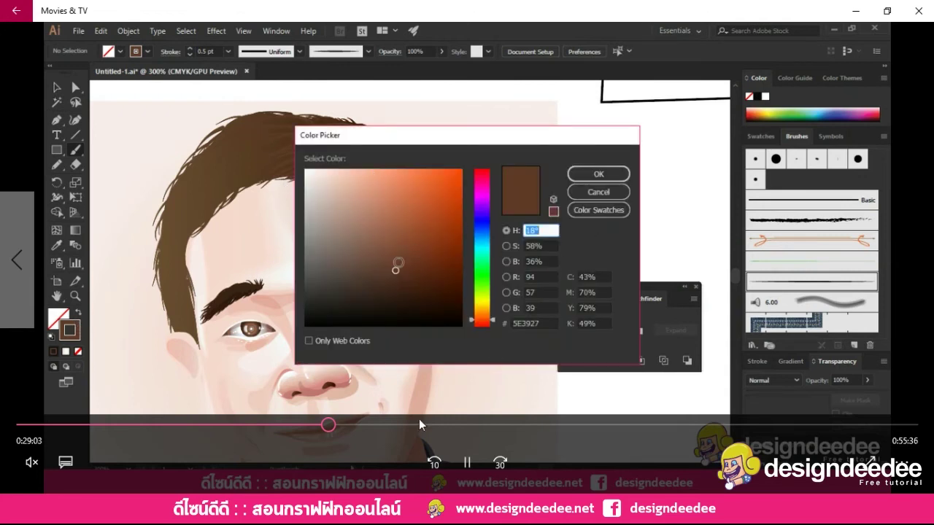
pyautogui.click(349, 424)
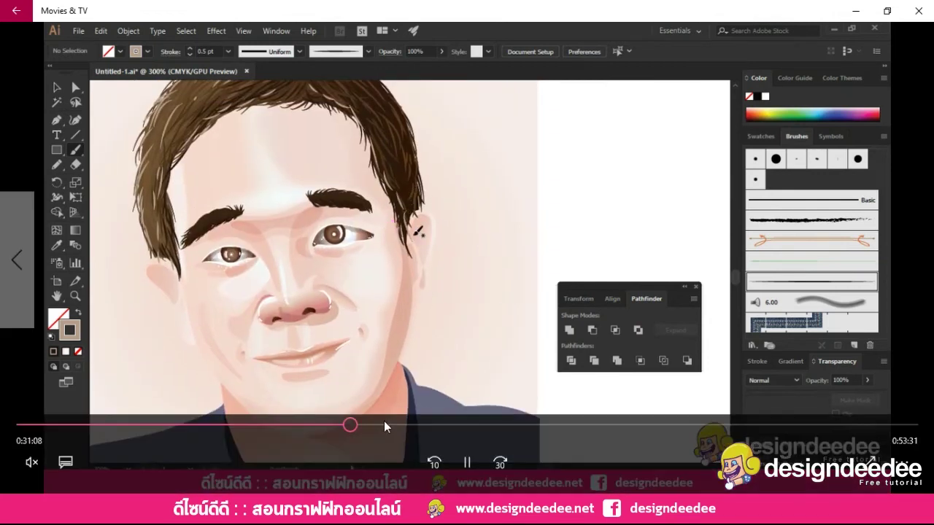
pyautogui.click(376, 426)
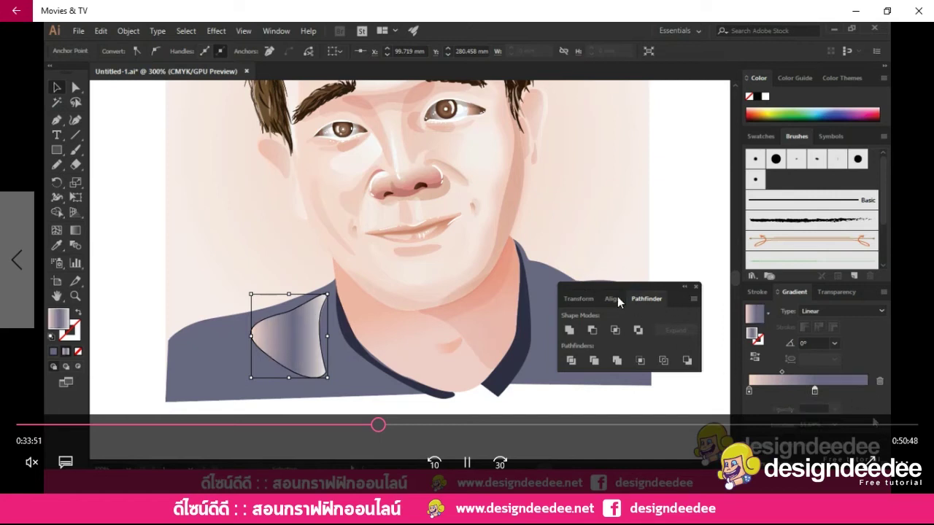
pyautogui.click(418, 425)
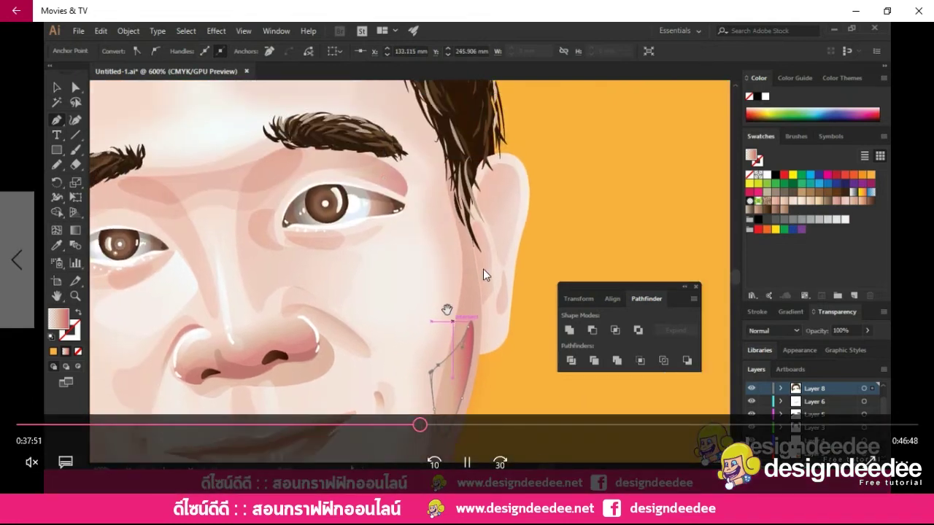
pyautogui.moveTo(440, 431); pyautogui.dragTo(503, 426)
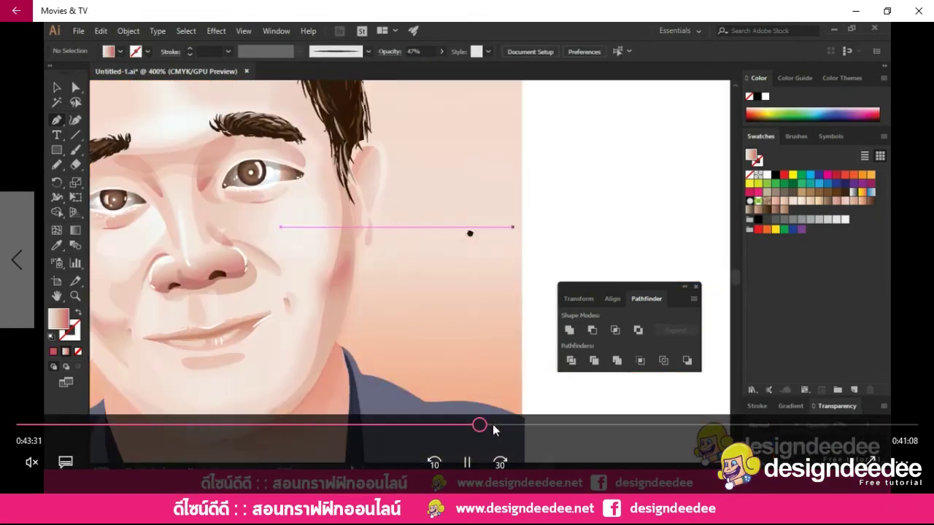
pyautogui.click(475, 424)
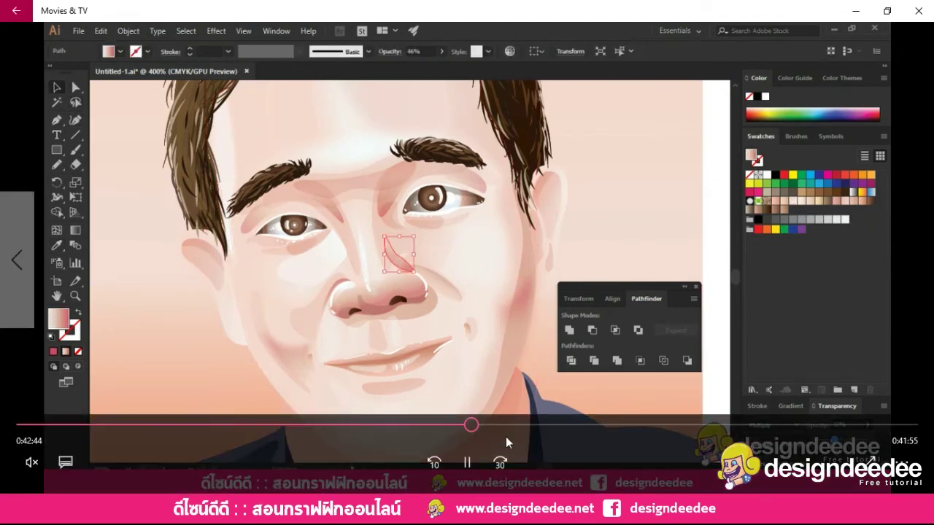
pyautogui.moveTo(493, 426); pyautogui.dragTo(488, 429)
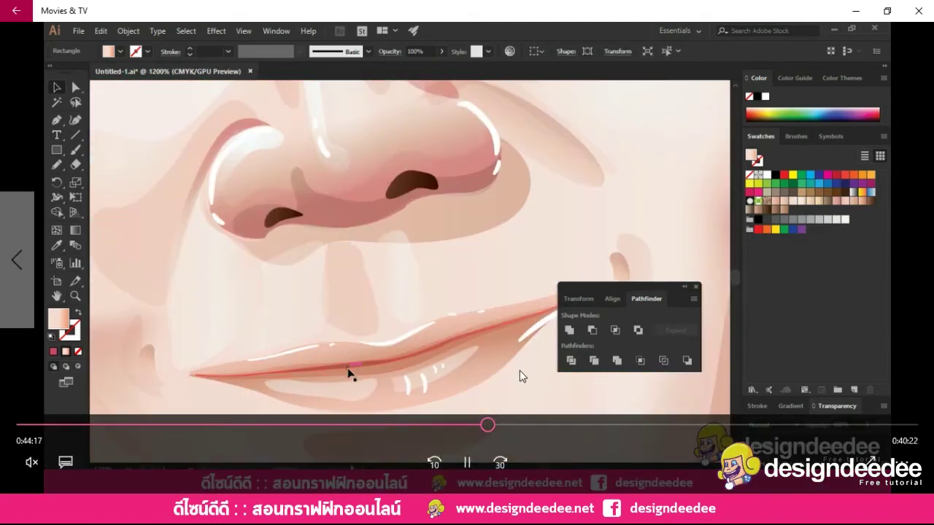
# Nudge playback past the iris close-up to the chin gradient shading at about 50:07
pyautogui.moveTo(509, 425); pyautogui.dragTo(513, 429)
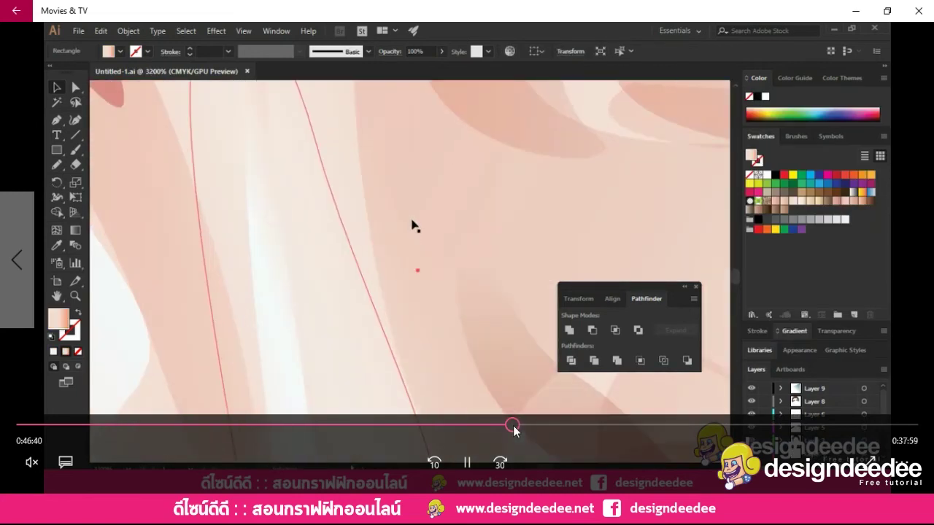
pyautogui.moveTo(521, 426); pyautogui.dragTo(532, 422)
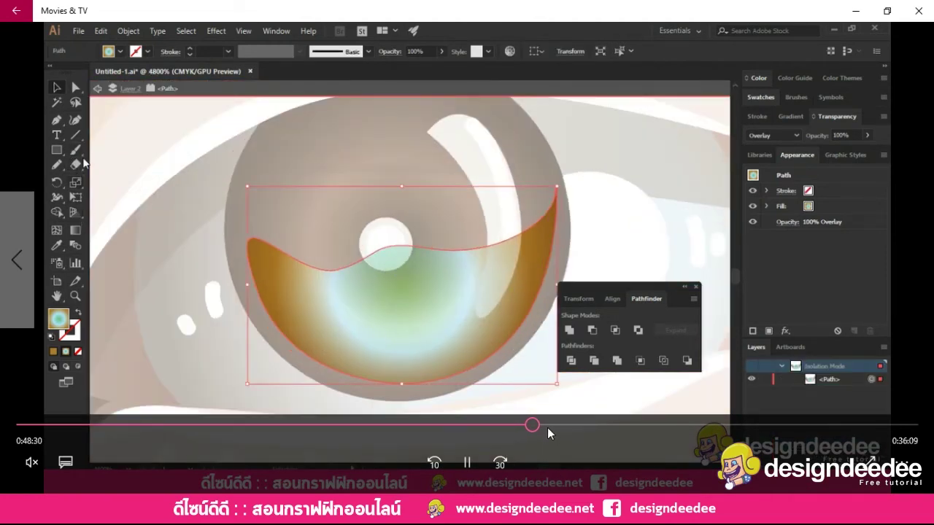
pyautogui.click(548, 427)
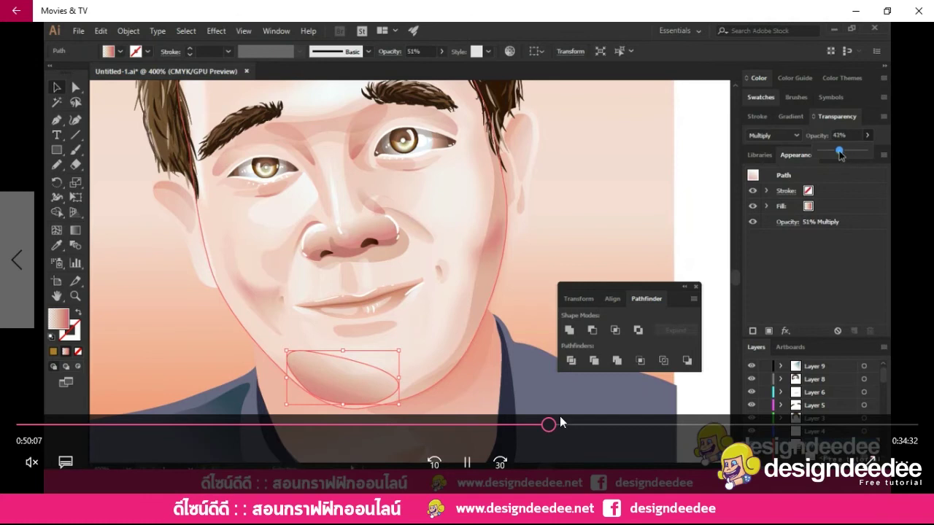
# Seek past the blue rim outline step to the nose highlight close-up near 1:05:48
pyautogui.click(561, 424)
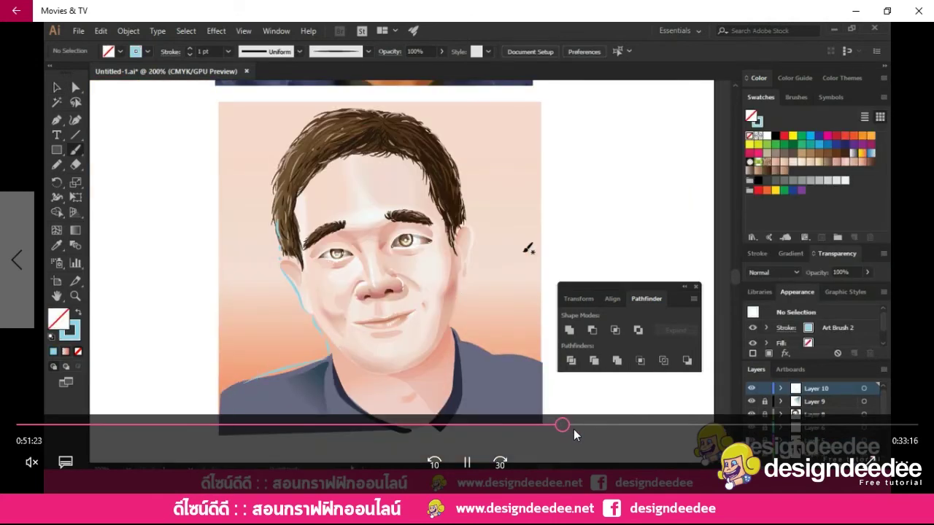
pyautogui.click(575, 428)
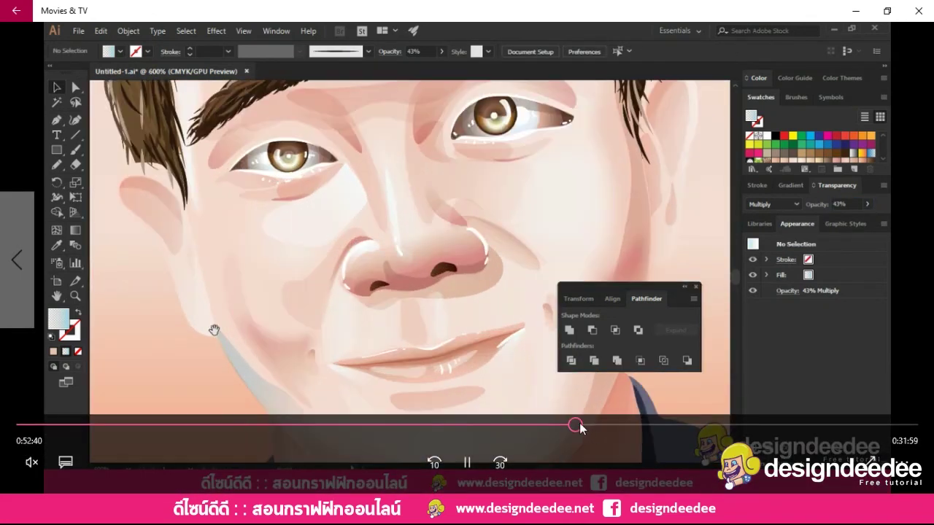
pyautogui.moveTo(576, 424); pyautogui.dragTo(589, 425)
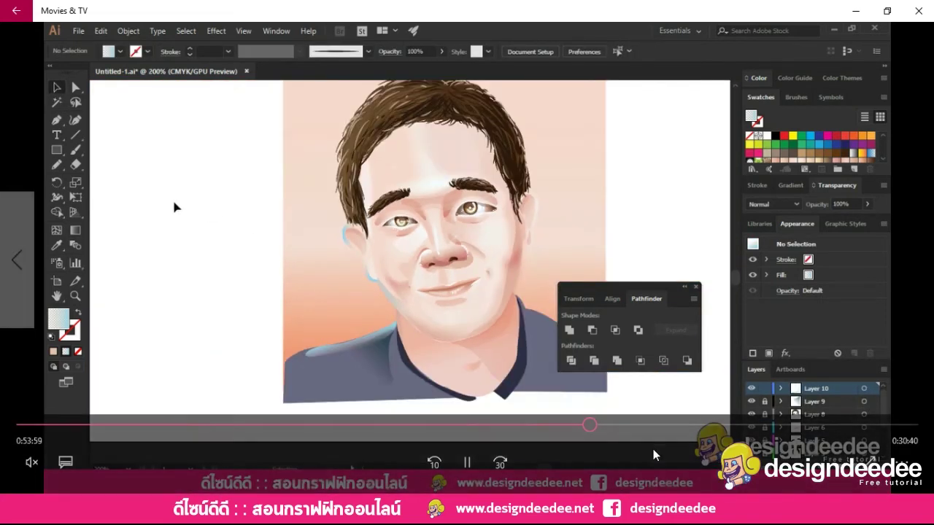
pyautogui.moveTo(603, 425); pyautogui.dragTo(686, 434)
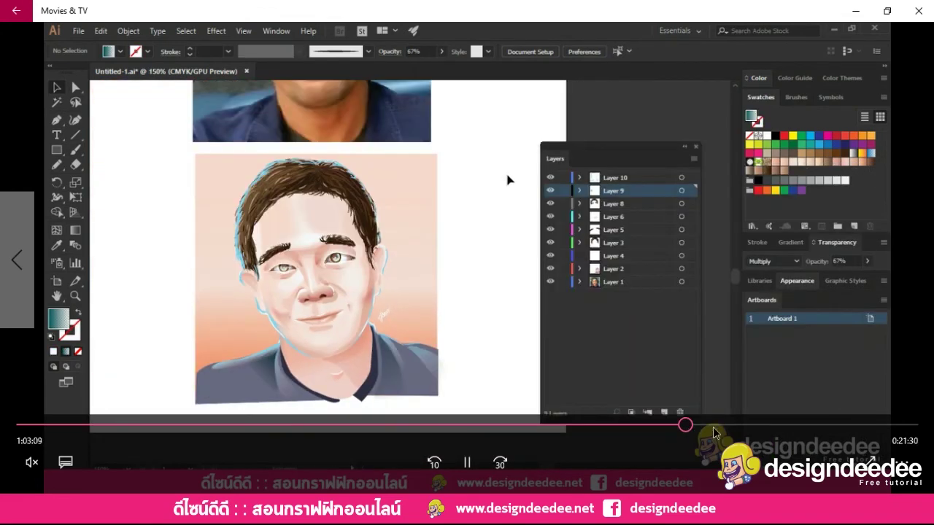
pyautogui.click(714, 429)
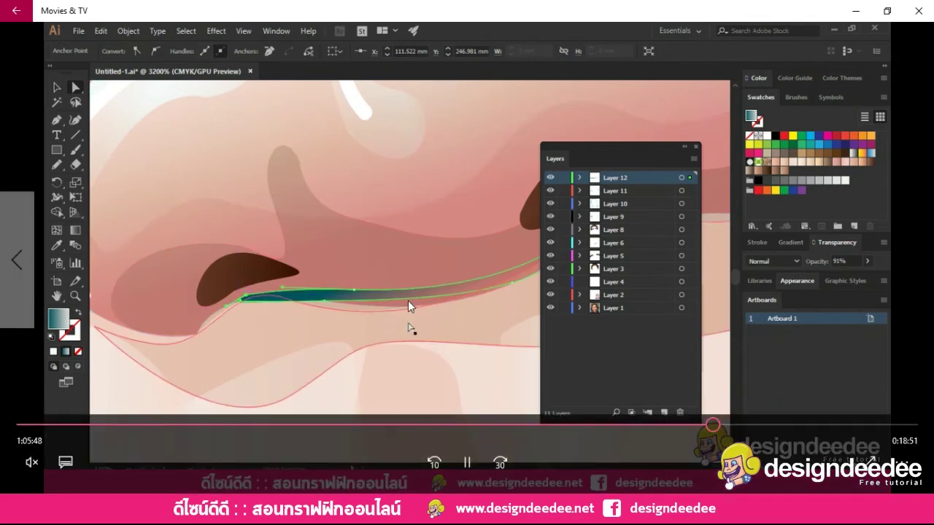
# Scrub back and forth between the chin shading and overlay steps, settling near 1:08:14
pyautogui.click(729, 425)
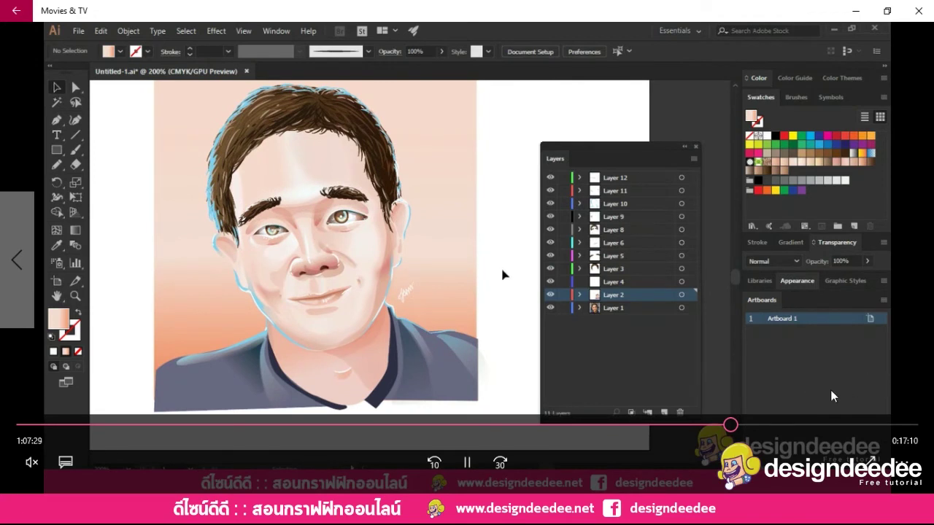
pyautogui.moveTo(736, 431); pyautogui.dragTo(762, 426)
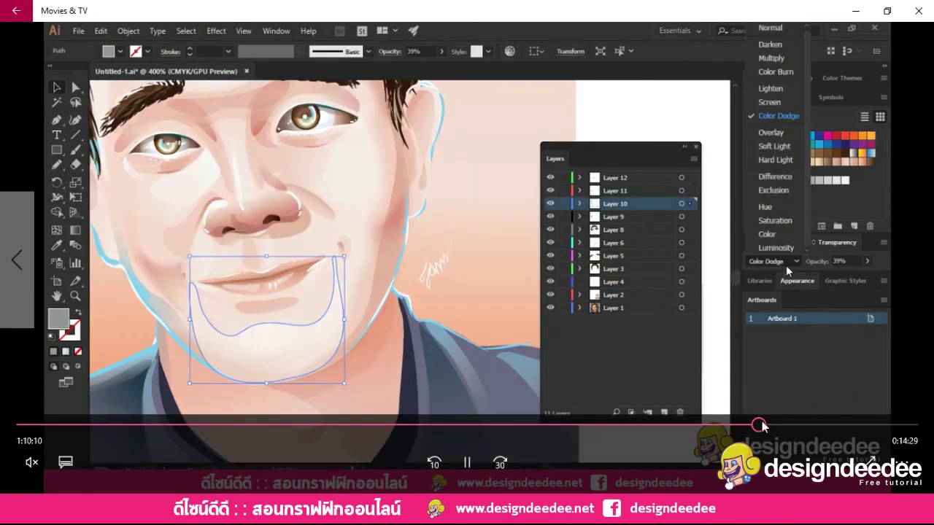
pyautogui.moveTo(761, 425); pyautogui.dragTo(763, 427)
pyautogui.click(775, 424)
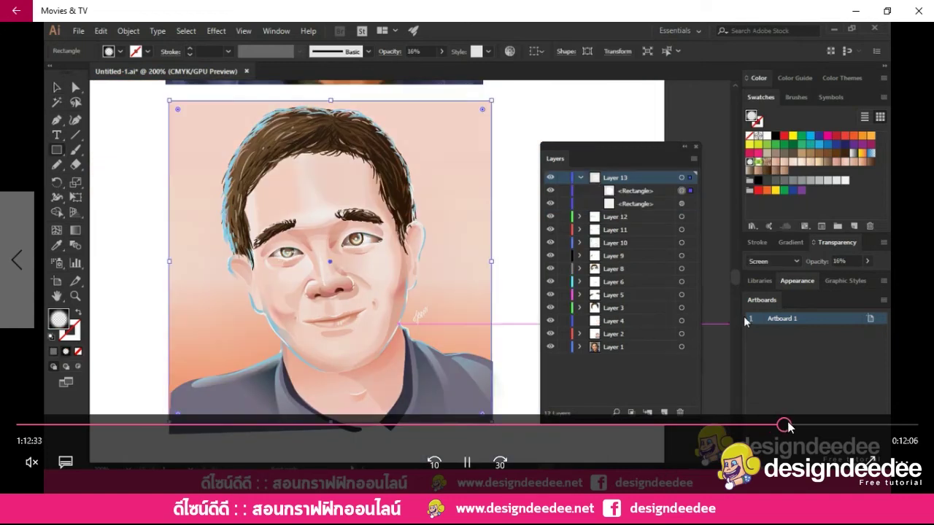
pyautogui.click(786, 425)
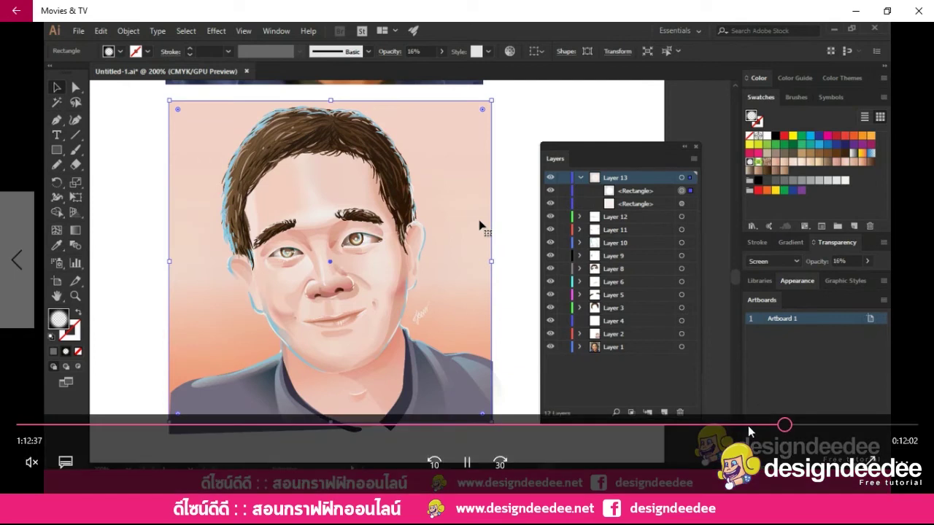
pyautogui.click(748, 426)
pyautogui.click(734, 426)
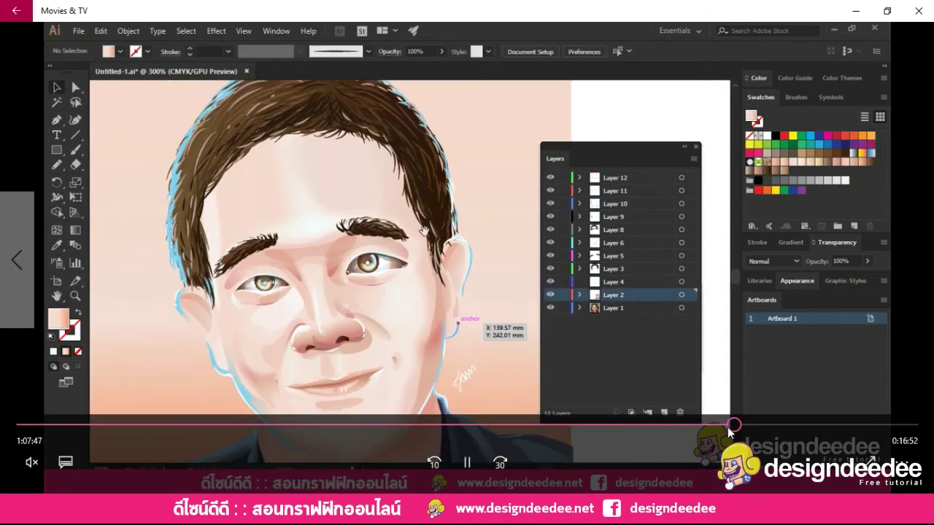
pyautogui.click(715, 425)
pyautogui.click(738, 425)
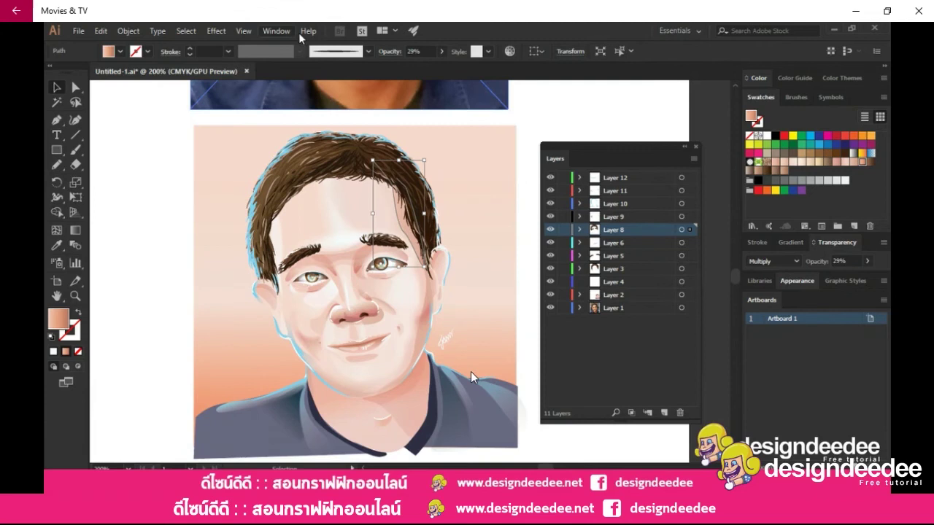
# Rewind the tutorial to about 1:03, where shading covers both eyes, then bring OBS forward
pyautogui.click(677, 425)
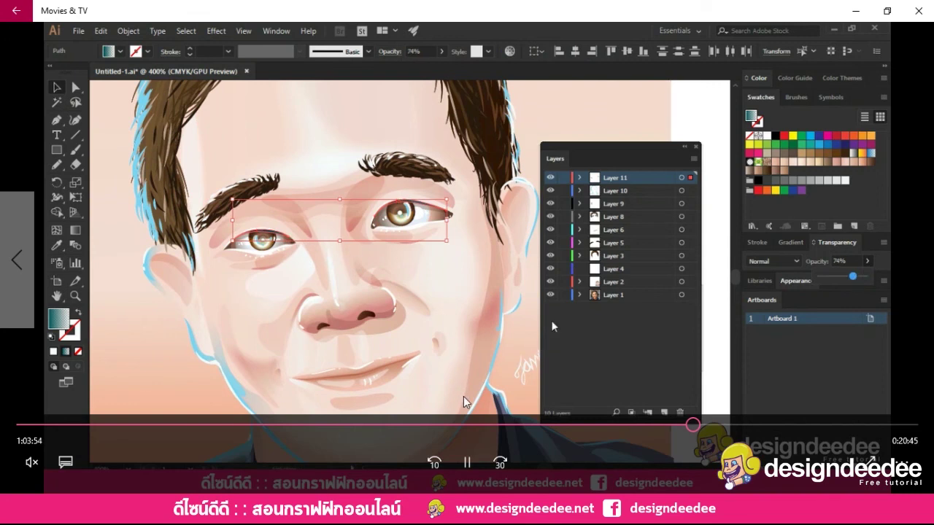
pyautogui.hotkey('alt', 'Tab')
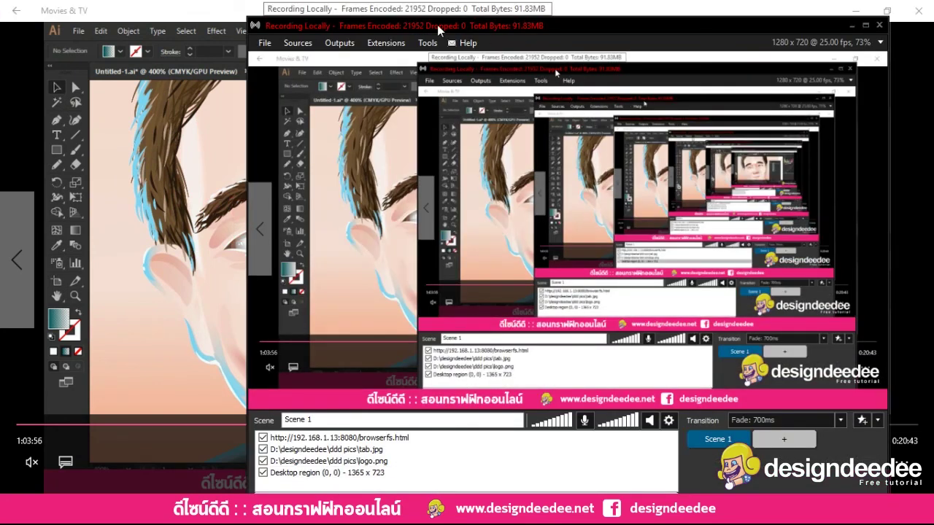